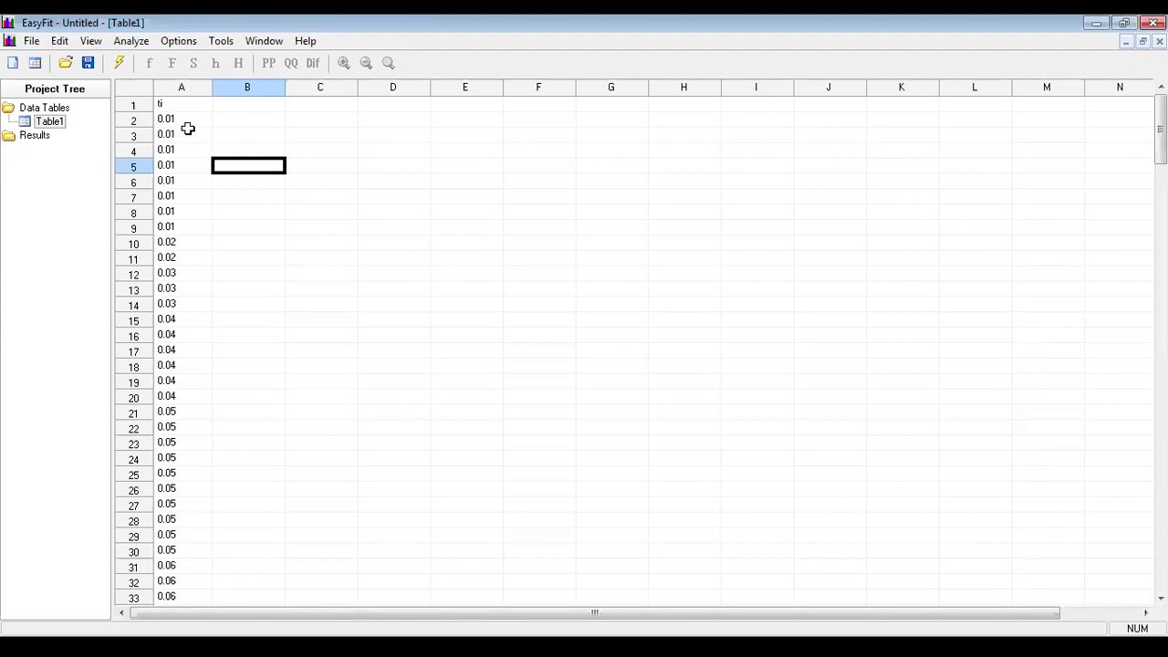
Calculate descriptive statistics for the ti column of Table1 as continuous data and highlight the coefficient of variation.
{"action": "left_click", "coordinate": [185, 131]}
{"action": "left_click", "coordinate": [183, 118]}
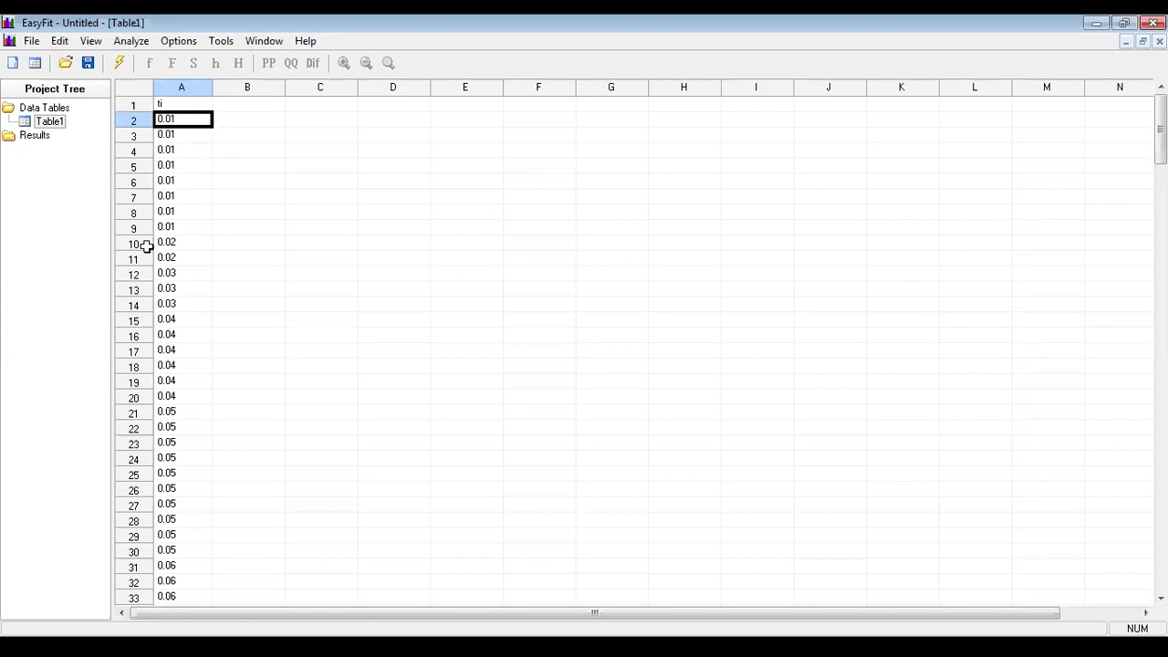
{"action": "left_click", "coordinate": [130, 41]}
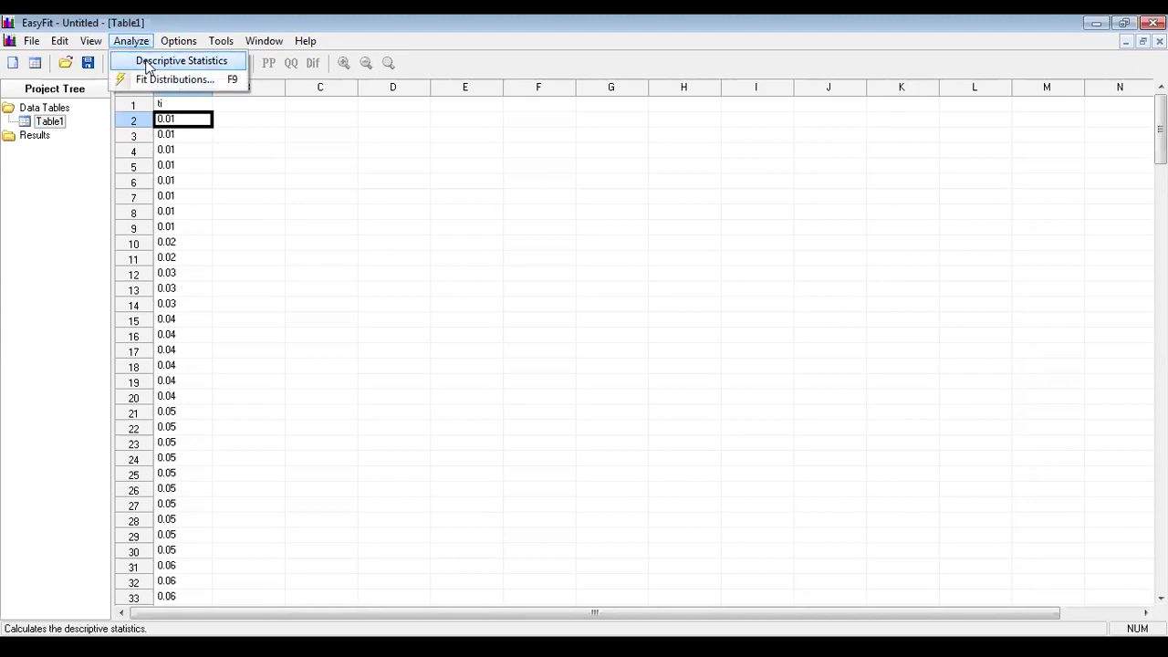
{"action": "left_click", "coordinate": [164, 61]}
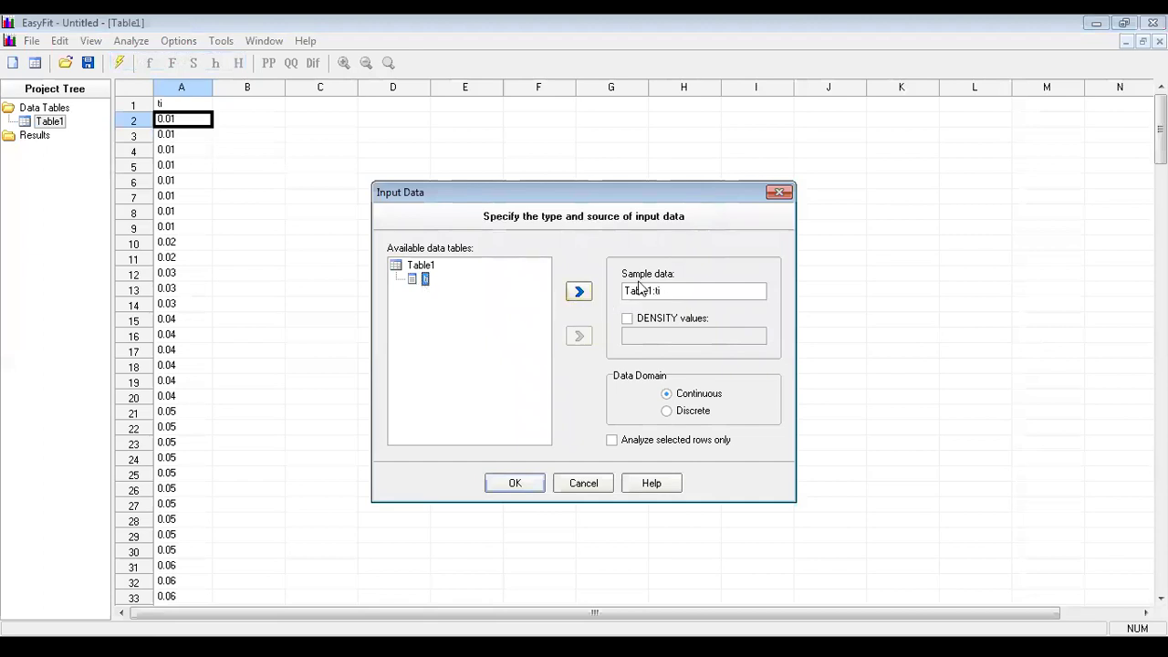
{"action": "left_click", "coordinate": [580, 292]}
{"action": "left_click", "coordinate": [668, 396]}
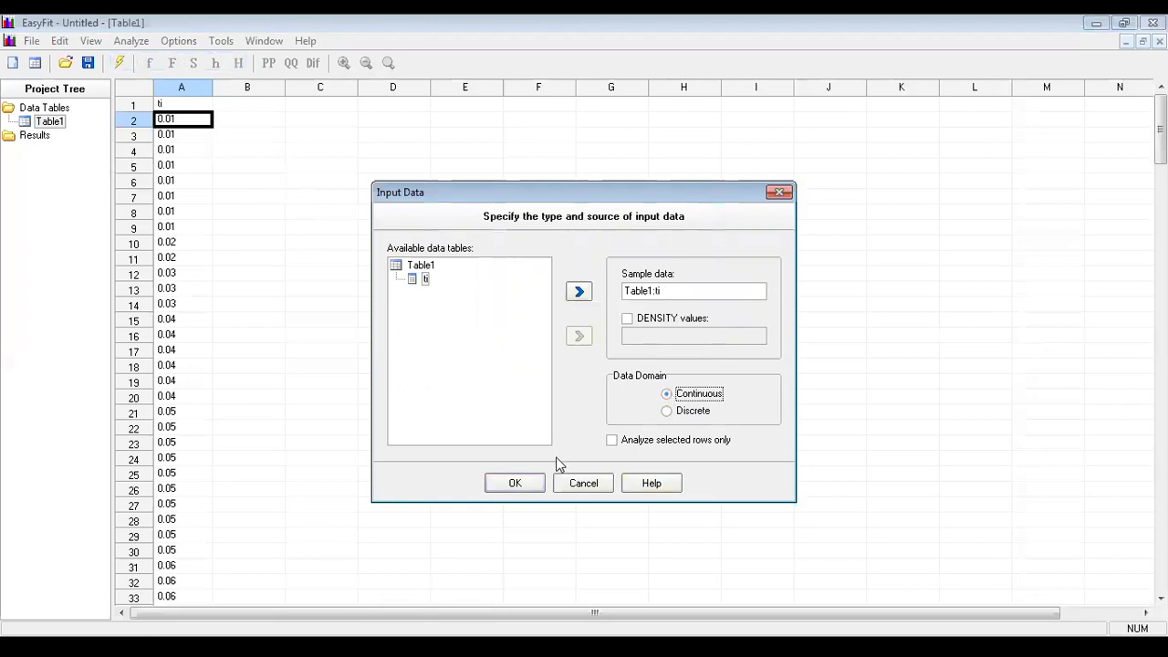
{"action": "left_click", "coordinate": [533, 486]}
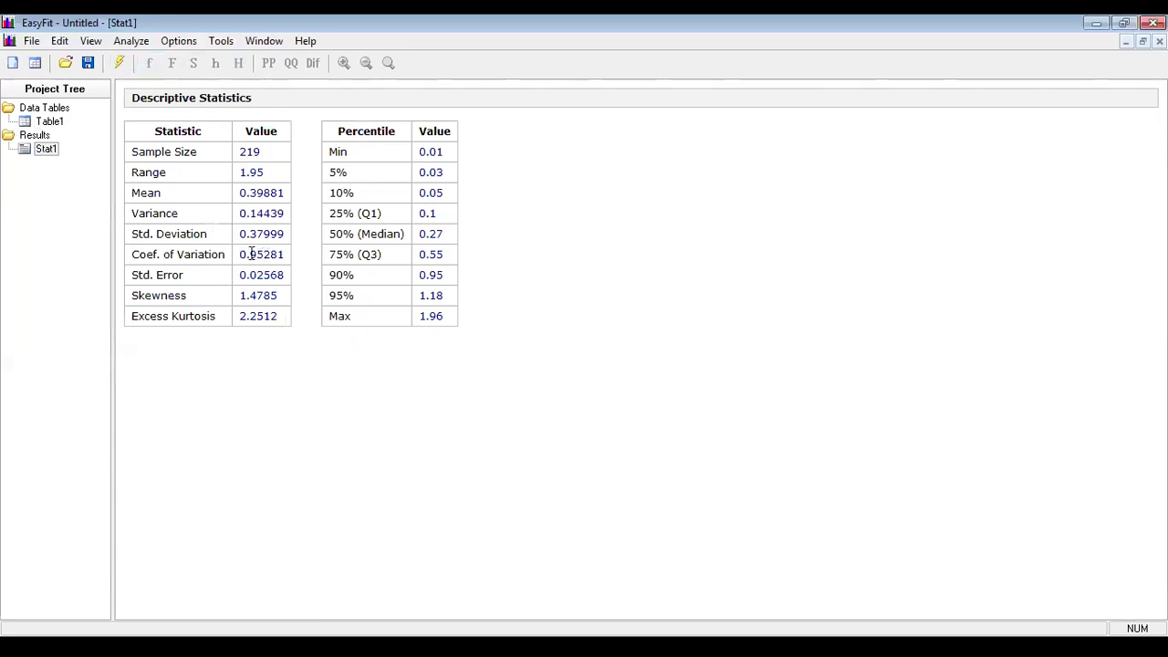
{"action": "left_click_drag", "start_coordinate": [240, 255], "coordinate": [289, 258]}
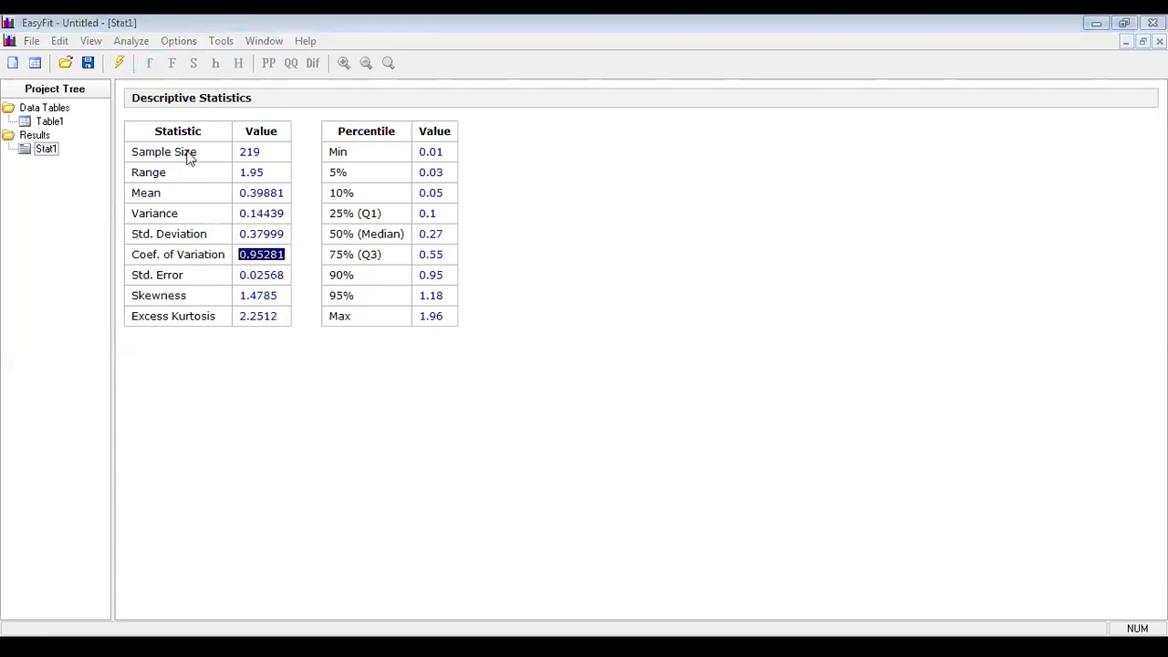
Fit distributions to the ti column of Table1 using the continuous data domain.
{"action": "left_click", "coordinate": [122, 41]}
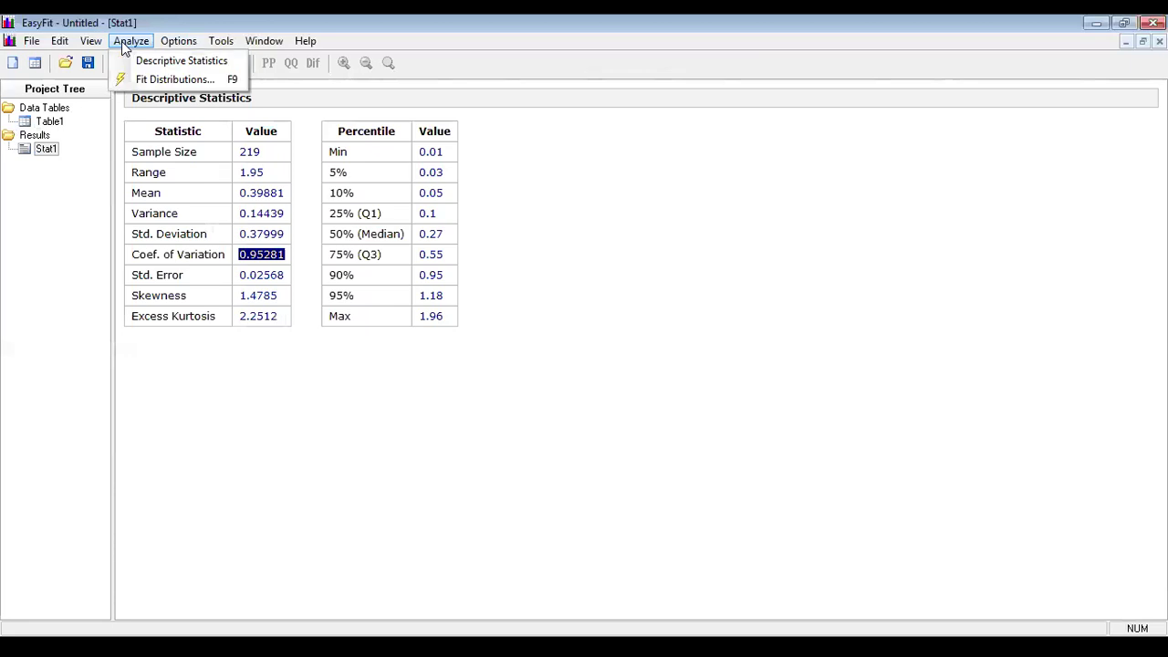
{"action": "left_click", "coordinate": [147, 81]}
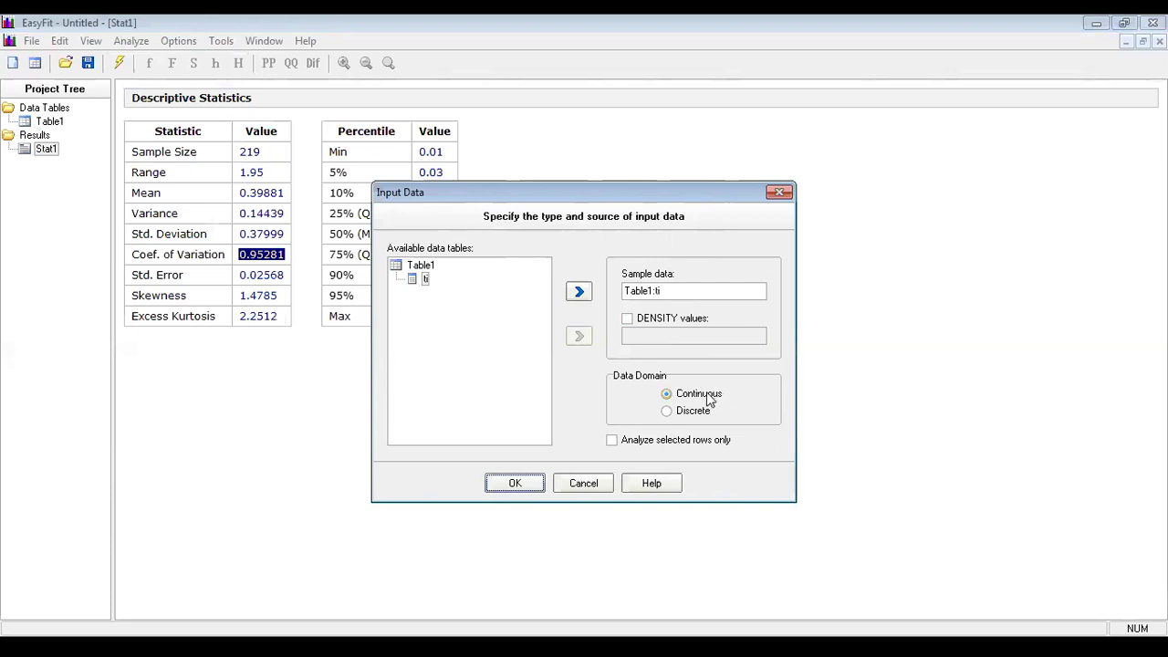
{"action": "left_click", "coordinate": [509, 486]}
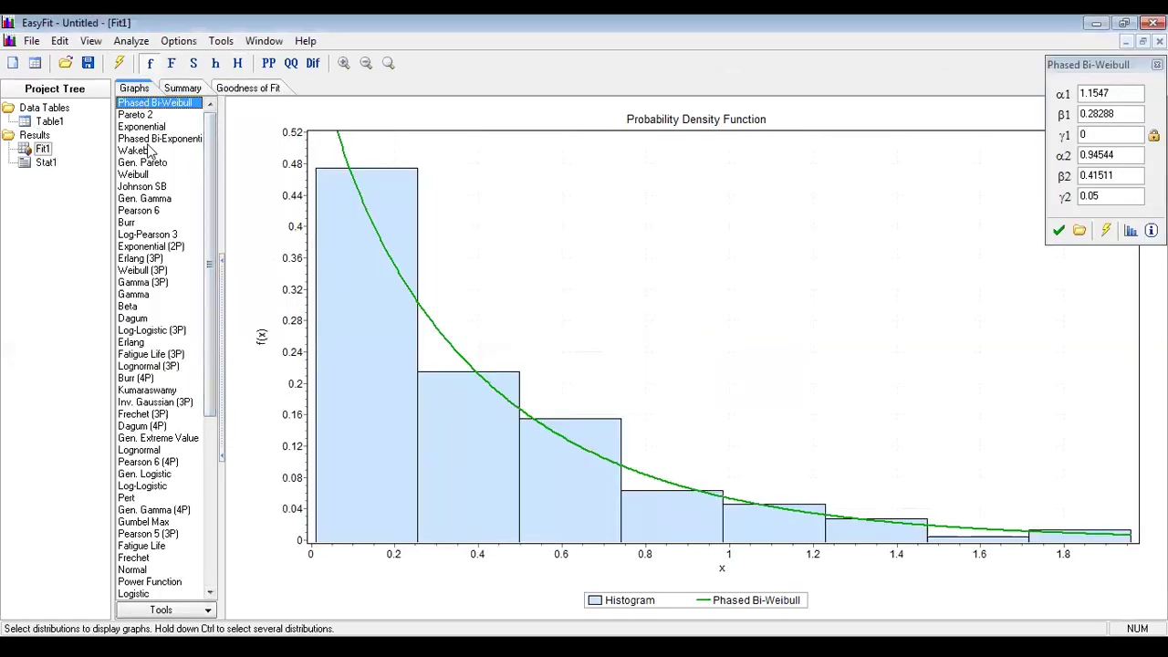
Browse the whole list of fitted distributions and view the Exponential and Phased Bi-Exponential density curves against the histogram.
{"action": "scroll", "coordinate": [199, 294], "scroll_direction": "down", "scroll_amount": 5}
{"action": "scroll", "coordinate": [199, 294], "scroll_direction": "down", "scroll_amount": 3}
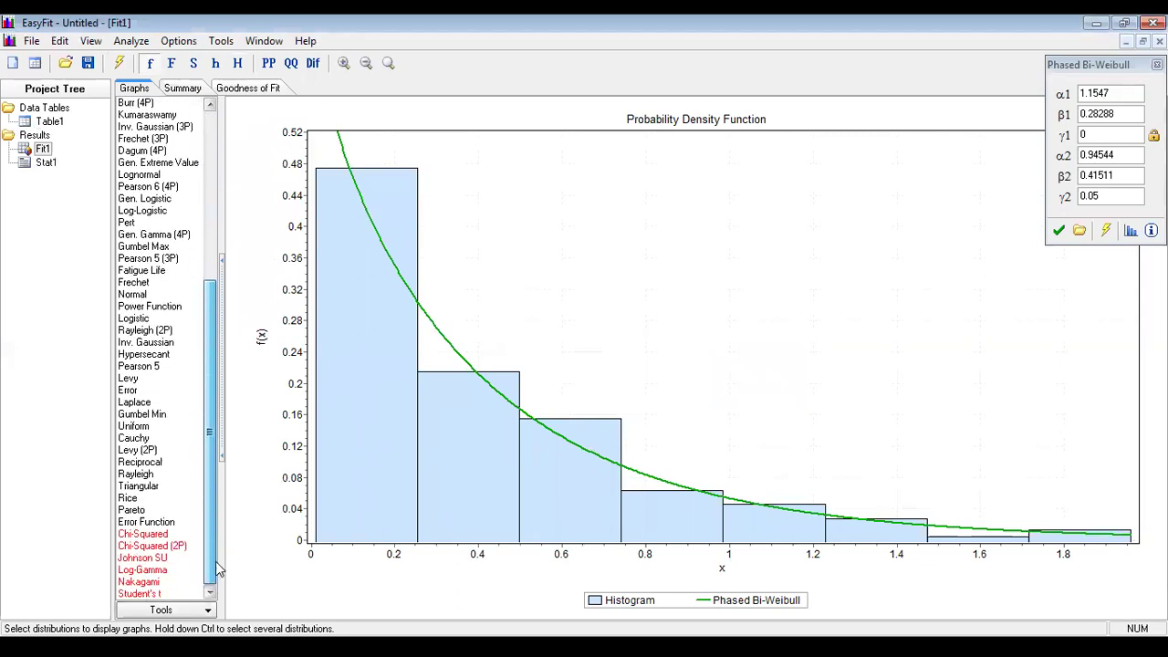
{"action": "left_click_drag", "start_coordinate": [211, 405], "coordinate": [215, 157]}
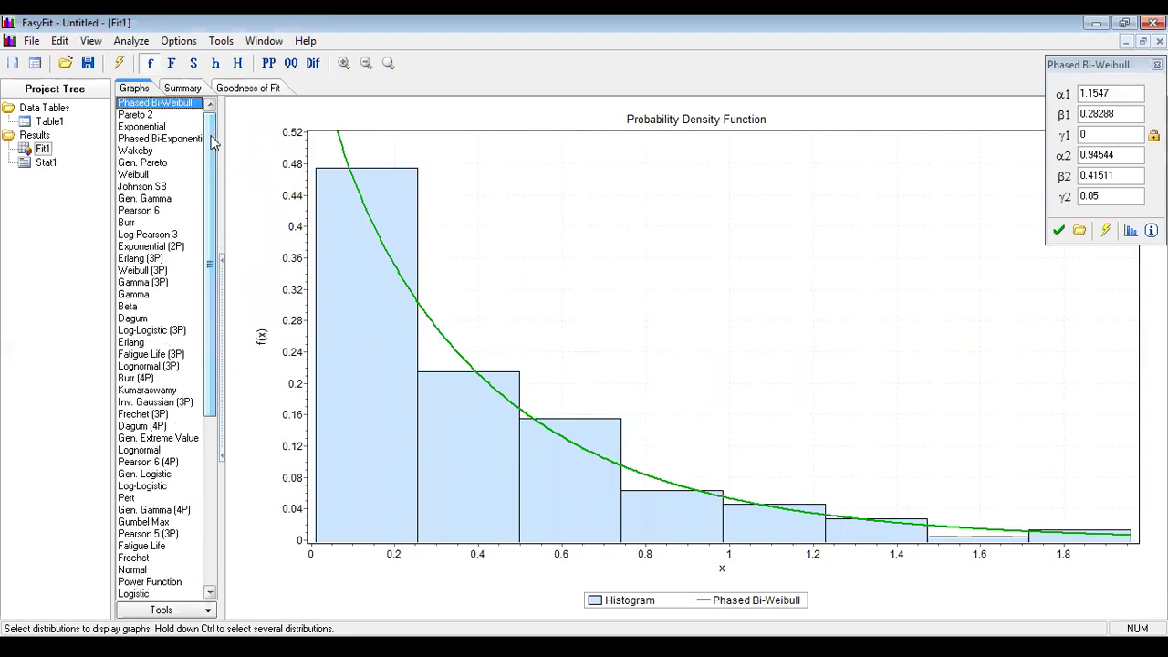
{"action": "left_click_drag", "start_coordinate": [212, 141], "coordinate": [196, 329]}
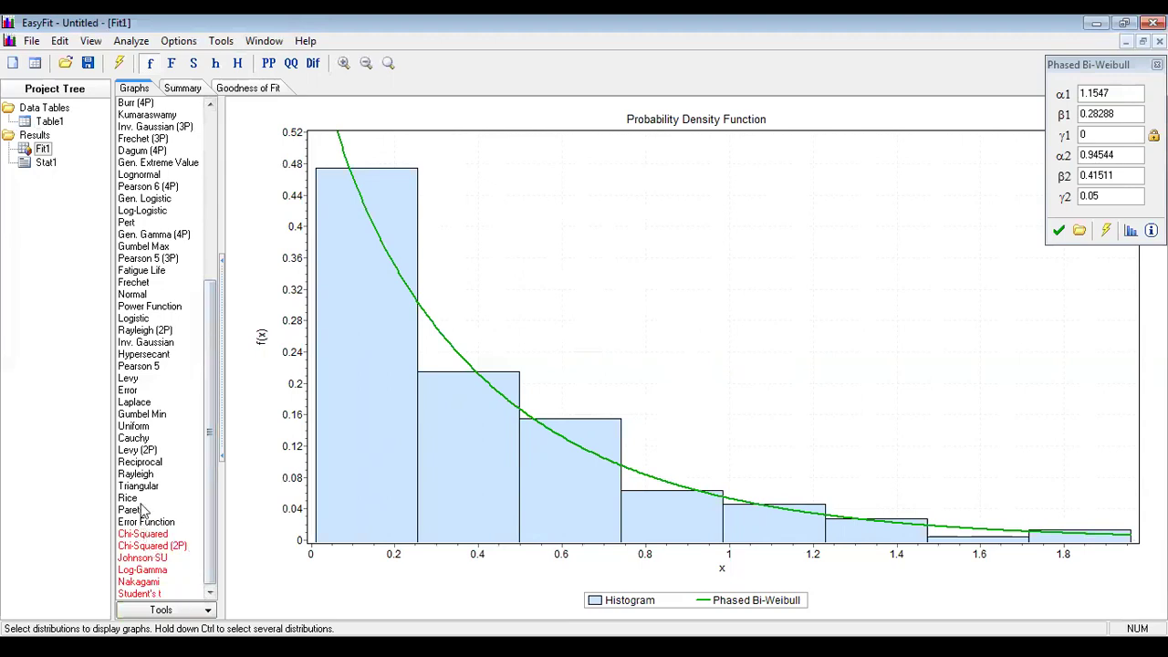
{"action": "left_click_drag", "start_coordinate": [212, 344], "coordinate": [196, 160]}
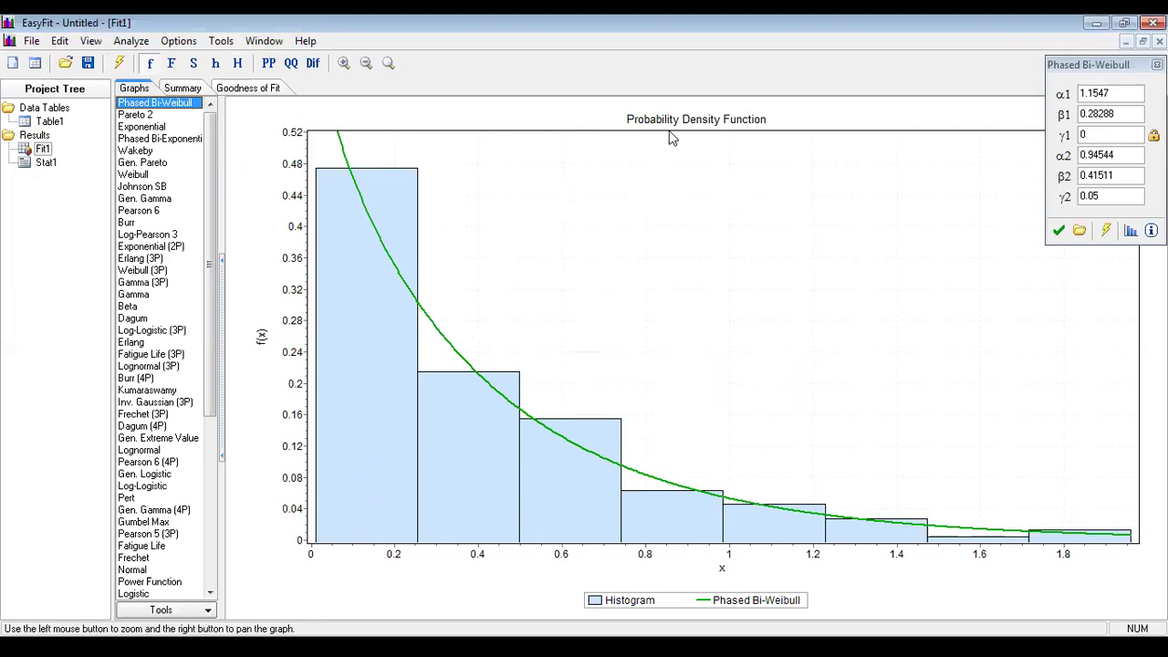
{"action": "left_click", "coordinate": [137, 126]}
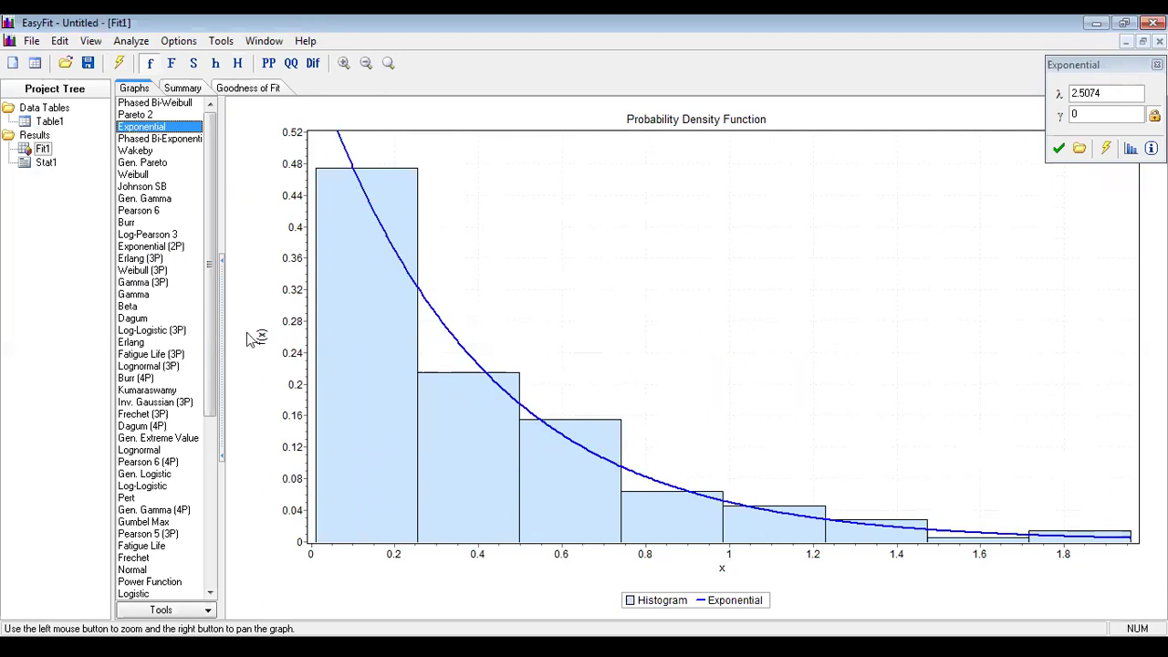
{"action": "left_click", "coordinate": [134, 139]}
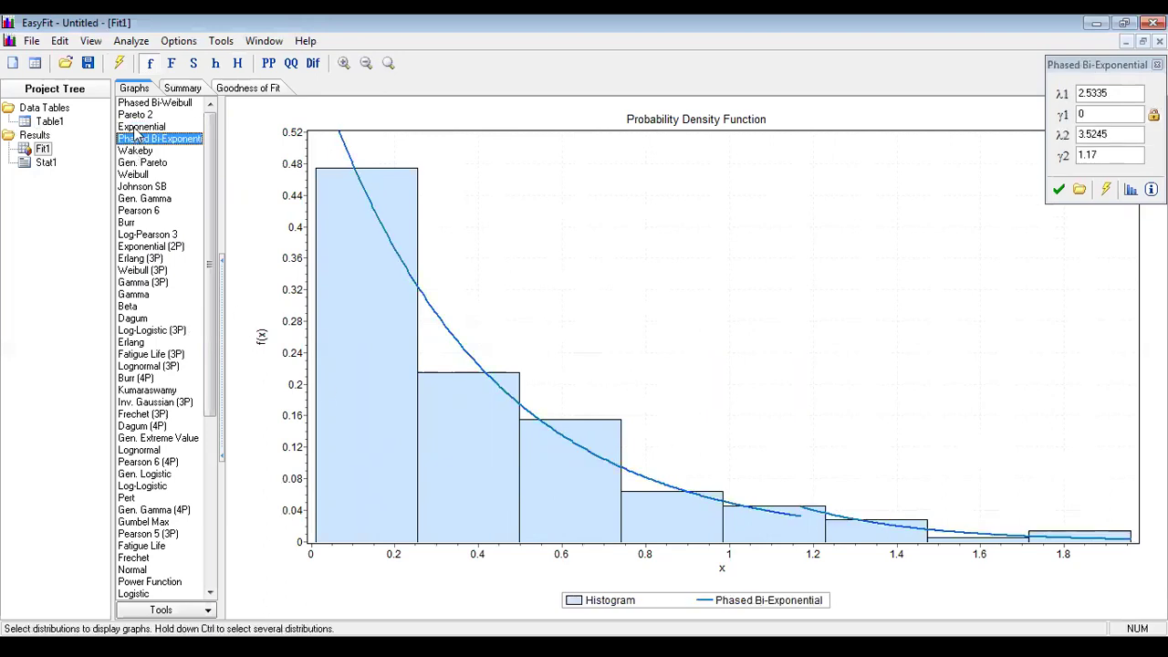
Overlay the Exponential, Erlang (3P) and Gamma density curves on the histogram for comparison.
{"action": "left_click", "coordinate": [134, 127]}
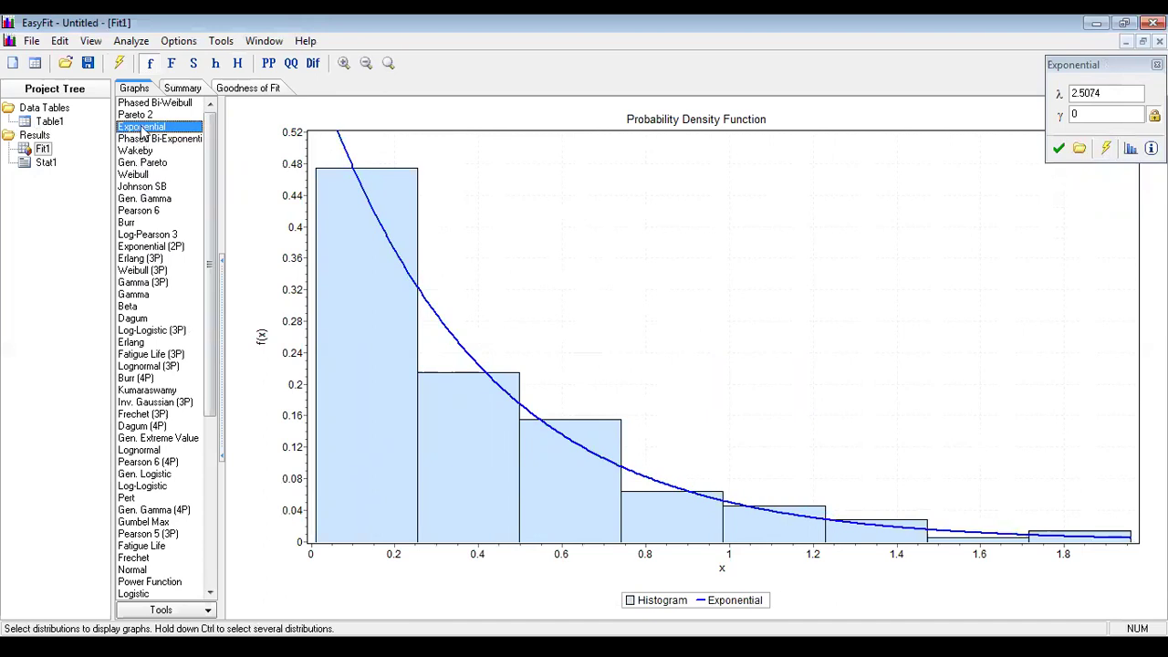
{"action": "left_click", "coordinate": [135, 260], "text": "ctrl"}
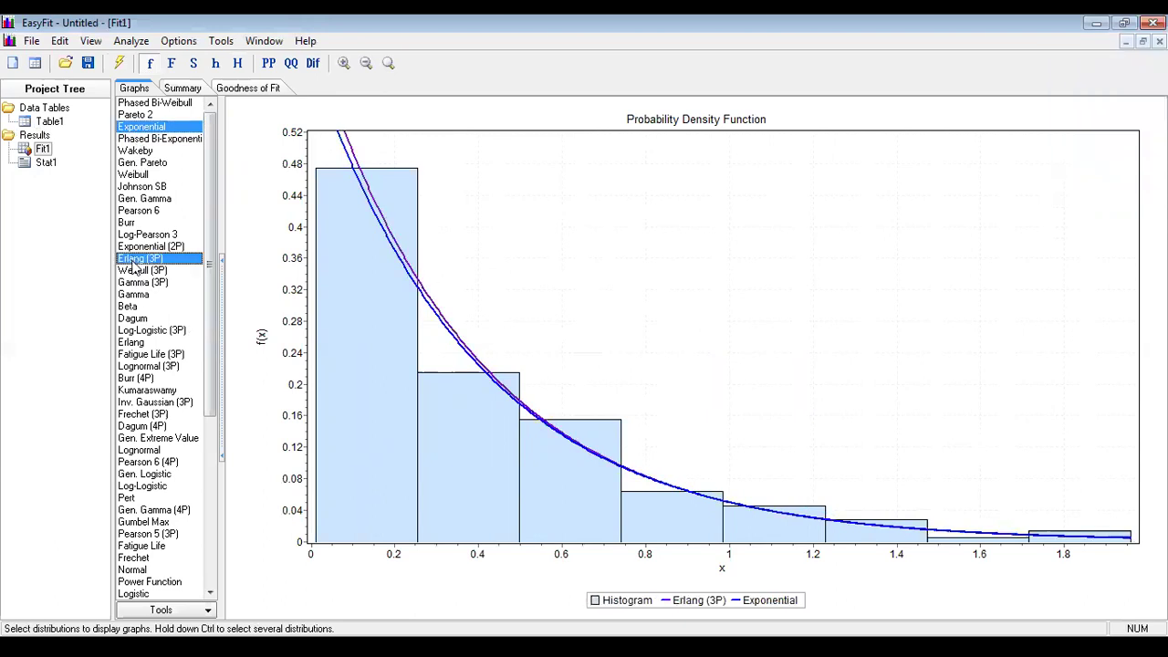
{"action": "left_click", "coordinate": [137, 294], "text": "ctrl"}
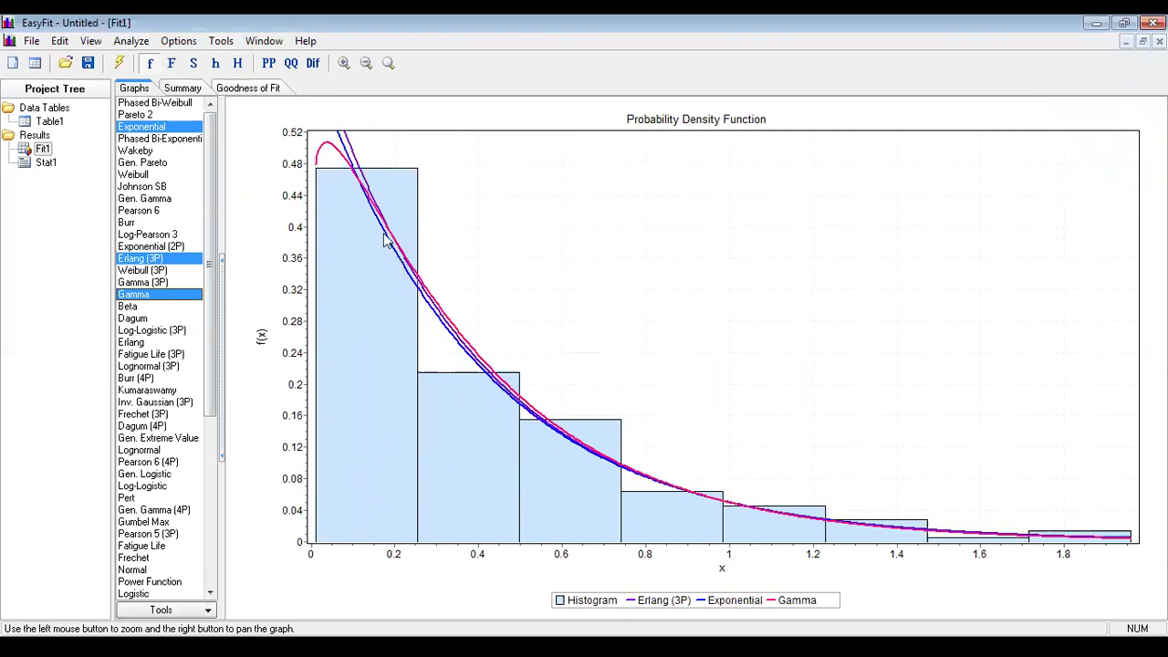
Show only the Exponential curve, reposition its parameter window and highlight the λ value.
{"action": "left_click", "coordinate": [135, 131]}
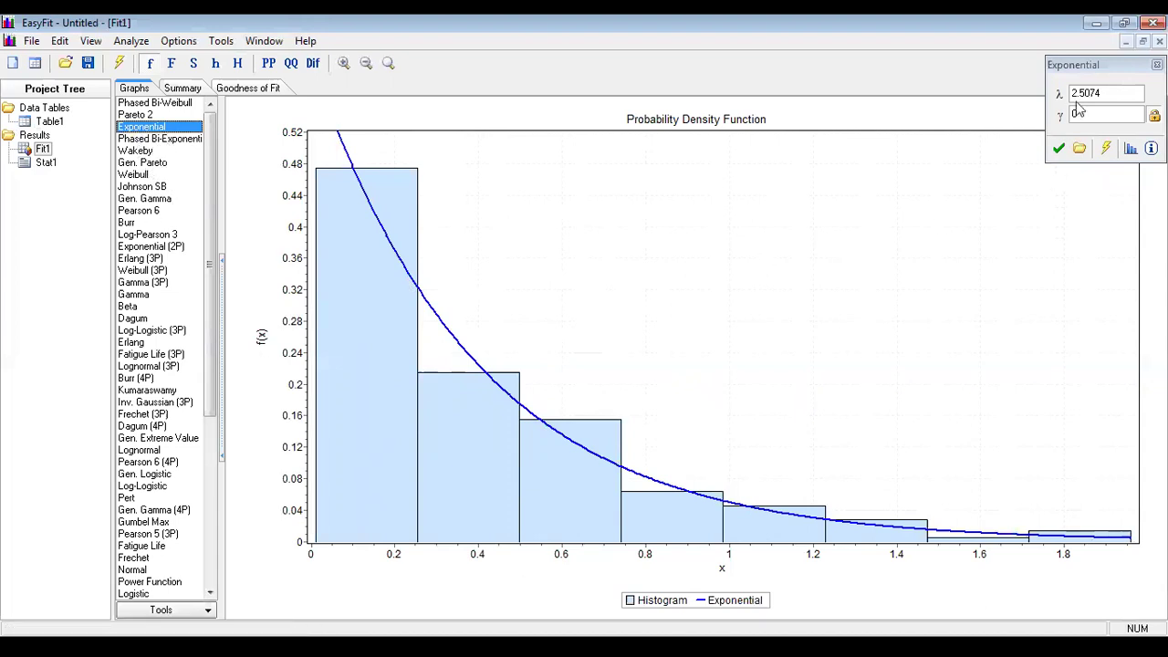
{"action": "left_click_drag", "start_coordinate": [1103, 64], "coordinate": [1072, 74]}
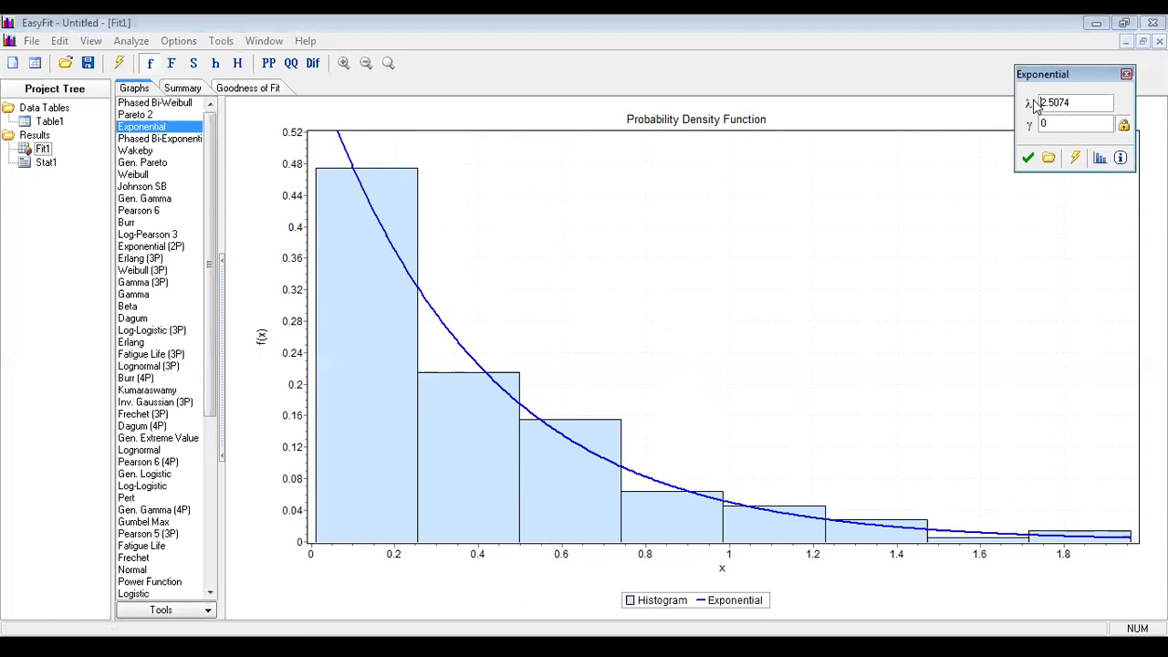
{"action": "left_click_drag", "start_coordinate": [1075, 103], "coordinate": [1035, 103]}
{"action": "left_click", "coordinate": [1086, 101]}
{"action": "left_click_drag", "start_coordinate": [1087, 101], "coordinate": [1025, 106]}
{"action": "left_click_drag", "start_coordinate": [1072, 79], "coordinate": [1096, 79]}
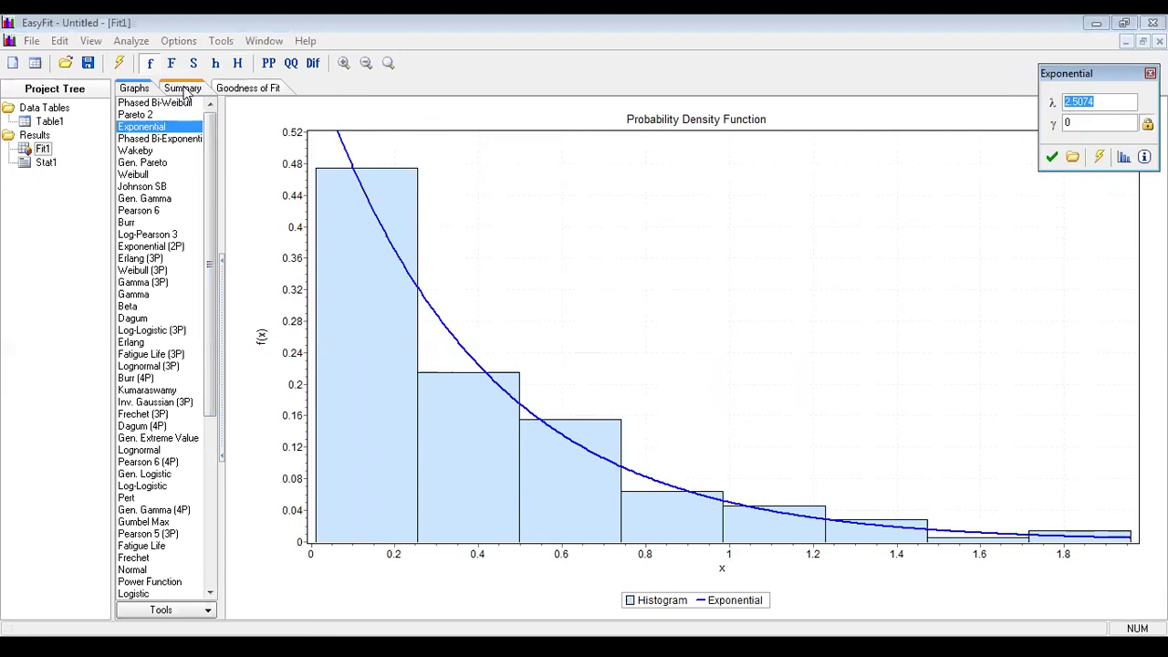
Examine the Kolmogorov Smirnov ranks in the goodness of fit summary and highlight the Phased Bi-Weibull rank.
{"action": "left_click", "coordinate": [242, 89]}
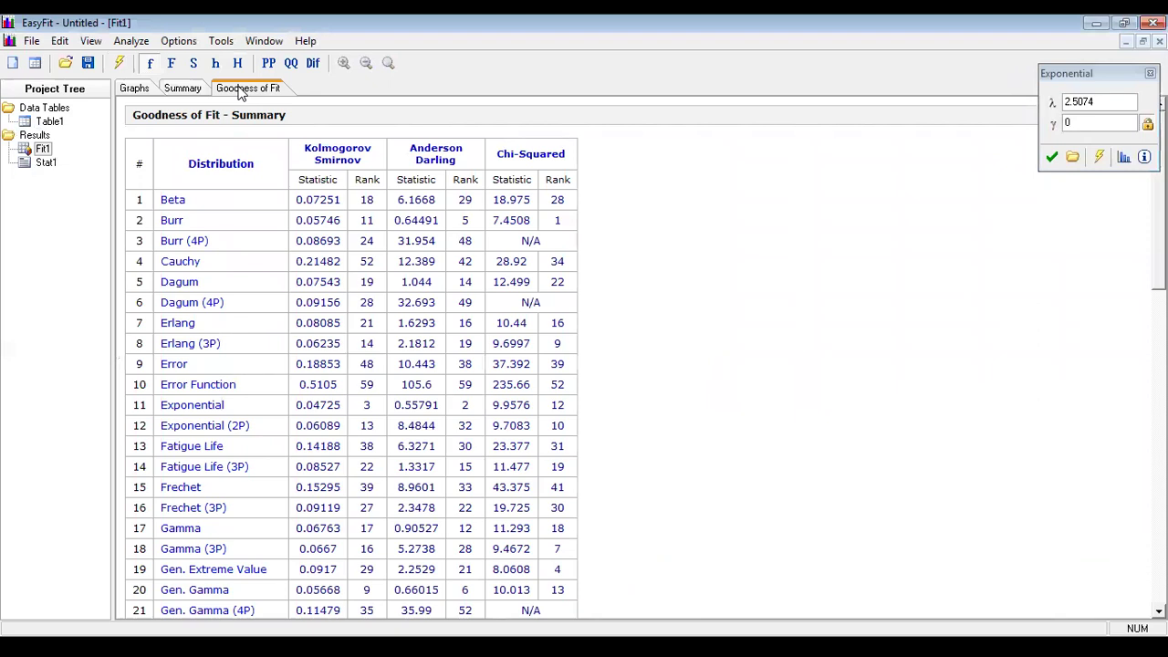
{"action": "left_click", "coordinate": [183, 91]}
{"action": "left_click", "coordinate": [239, 91]}
{"action": "scroll", "coordinate": [369, 195], "scroll_direction": "down", "scroll_amount": 1}
{"action": "scroll", "coordinate": [368, 196], "scroll_direction": "down", "scroll_amount": 2}
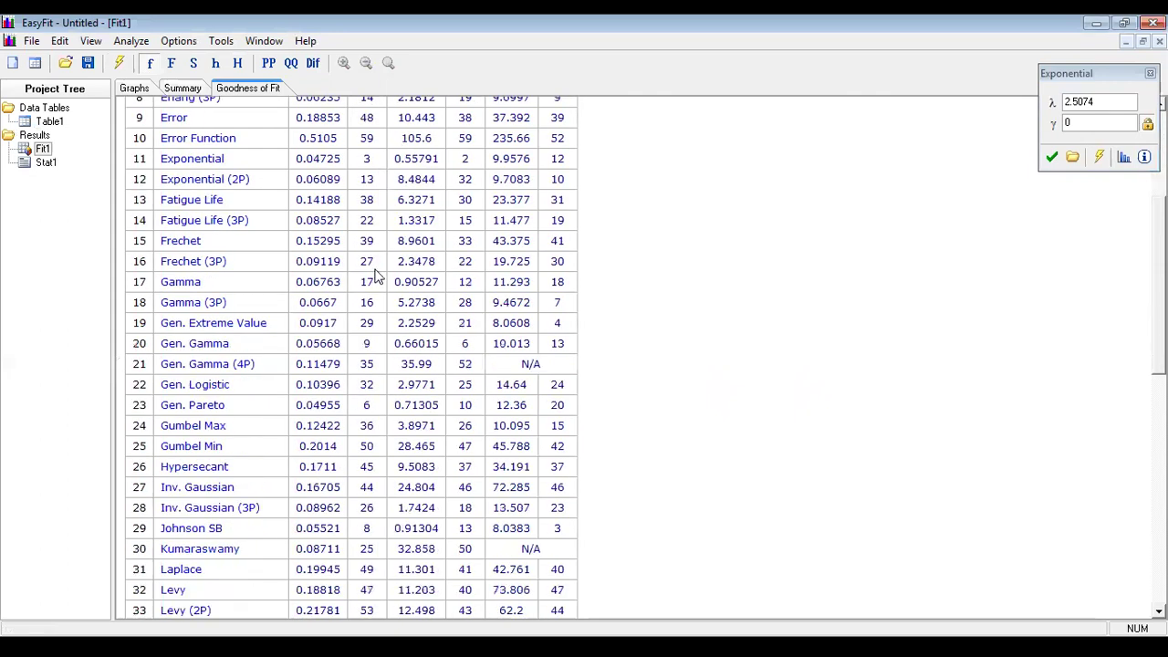
{"action": "scroll", "coordinate": [377, 275], "scroll_direction": "down", "scroll_amount": 1}
{"action": "scroll", "coordinate": [376, 276], "scroll_direction": "down", "scroll_amount": 5}
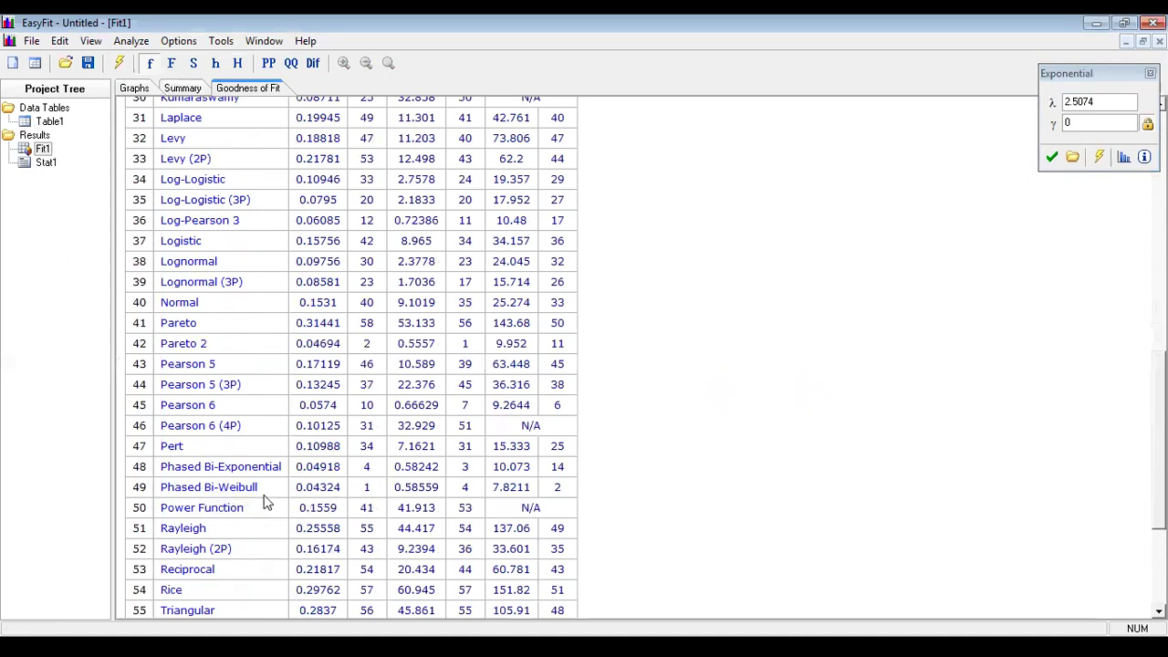
{"action": "double_click", "coordinate": [367, 487]}
Check the Chi-Squared rank of Burr and the Anderson Darling rank of Pareto 2 in the goodness of fit summary.
{"action": "scroll", "coordinate": [382, 492], "scroll_direction": "up", "scroll_amount": 10}
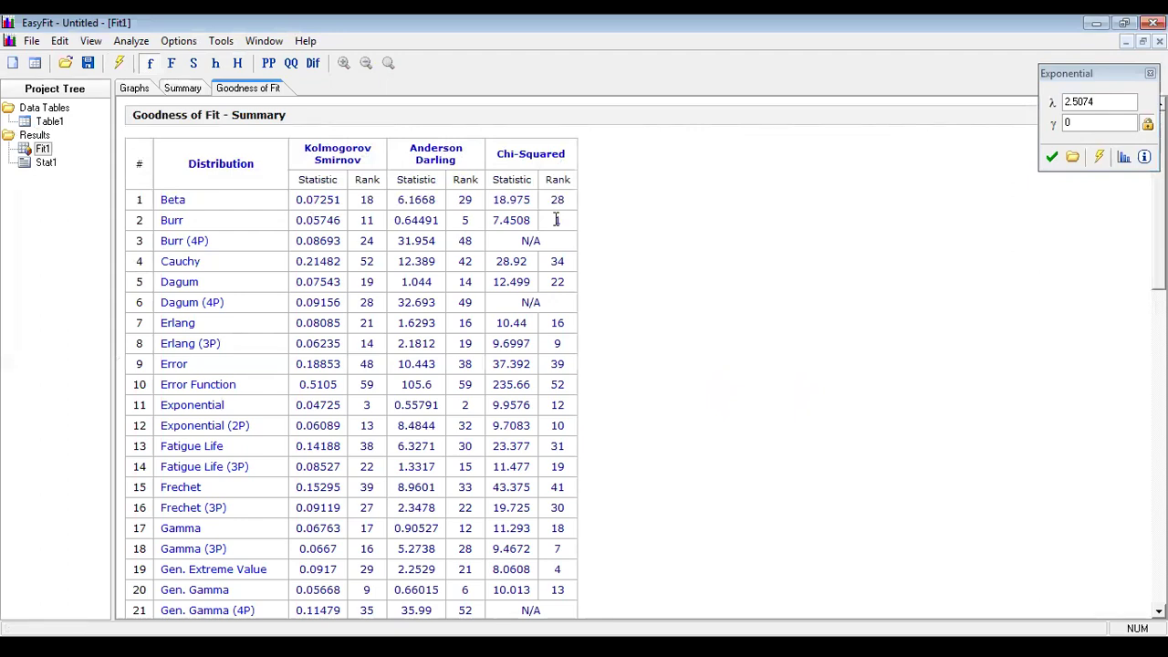
{"action": "scroll", "coordinate": [427, 260], "scroll_direction": "down", "scroll_amount": 4}
{"action": "scroll", "coordinate": [427, 261], "scroll_direction": "down", "scroll_amount": 8}
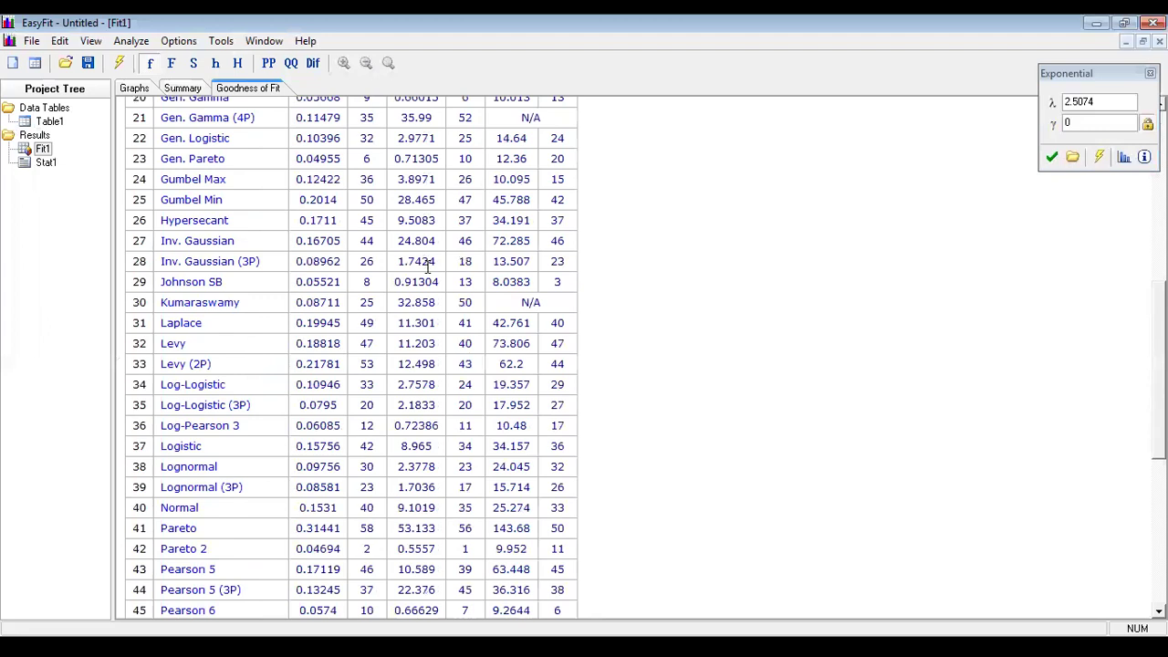
{"action": "left_click", "coordinate": [464, 548]}
{"action": "scroll", "coordinate": [467, 548], "scroll_direction": "up", "scroll_amount": 8}
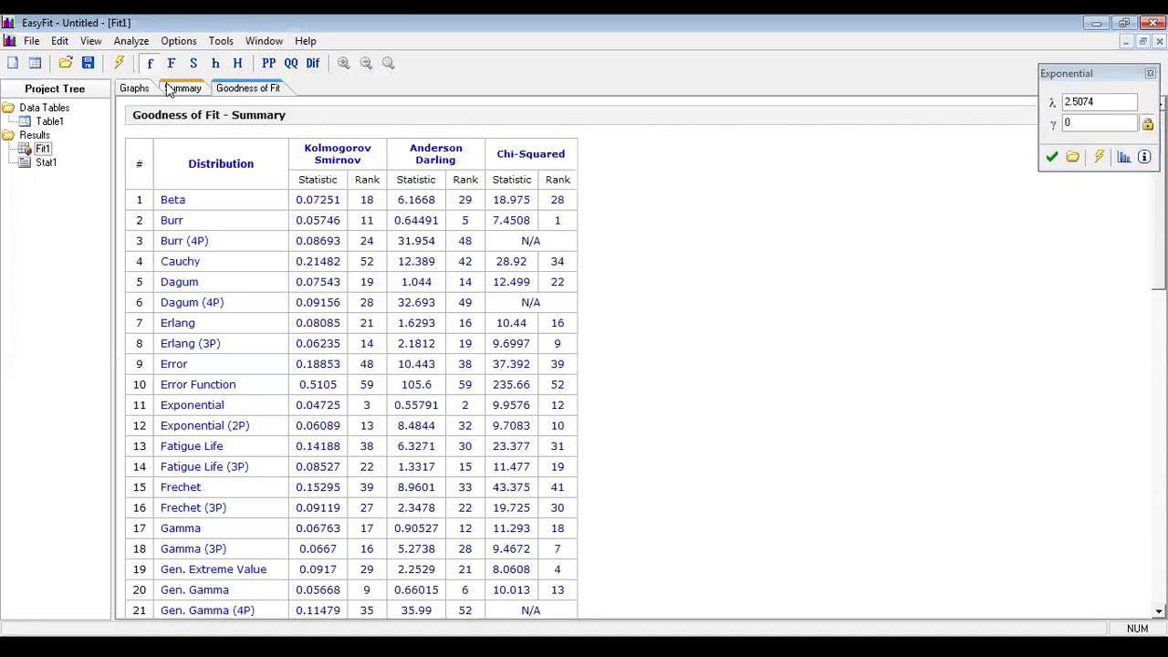
View the probability difference graph and the Q-Q plot of the Exponential distribution.
{"action": "left_click", "coordinate": [313, 64]}
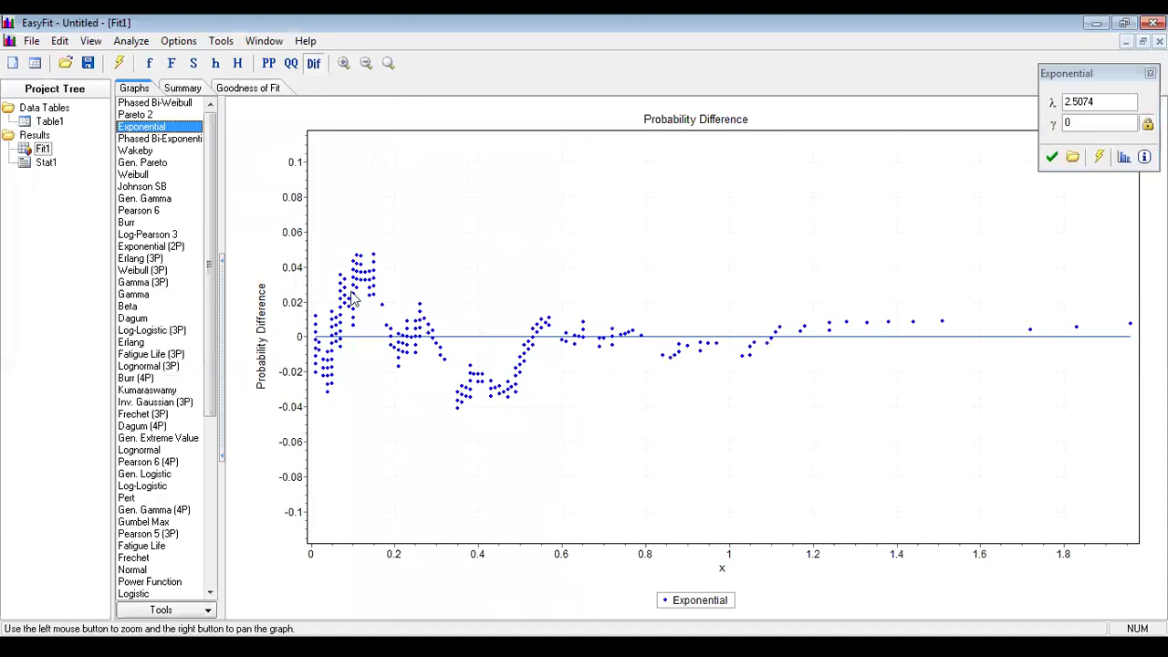
{"action": "left_click", "coordinate": [291, 63]}
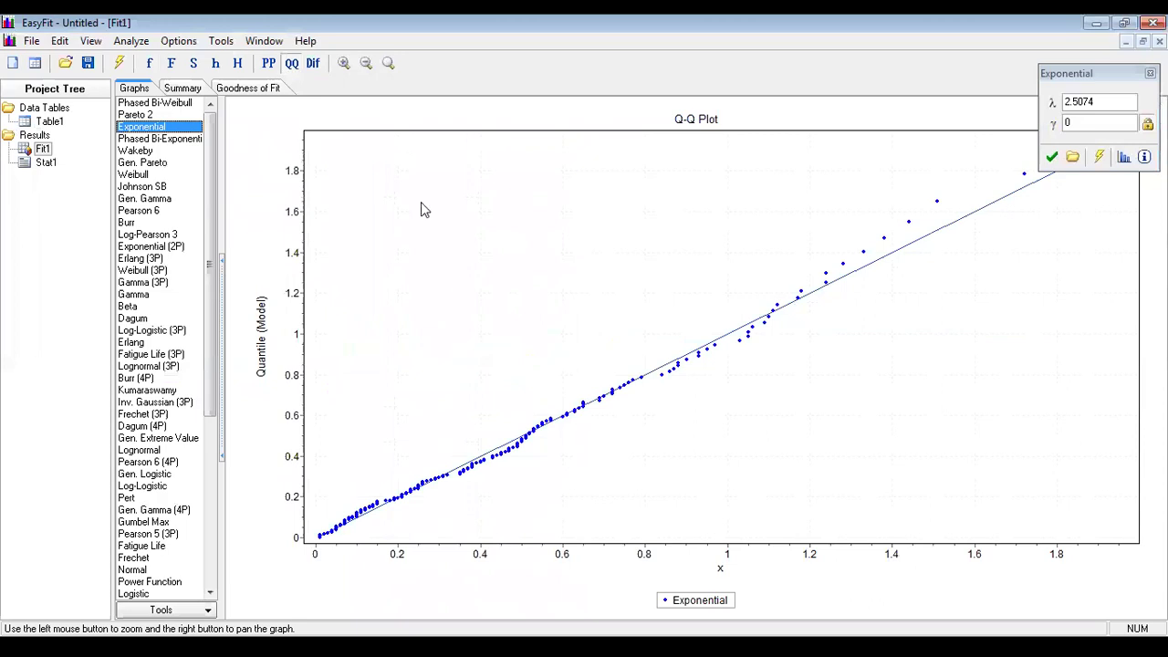
{"action": "left_click", "coordinate": [312, 71]}
Review the fitted parameters of all distributions in the fitting results and highlight the Exponential distribution's λ.
{"action": "left_click", "coordinate": [184, 89]}
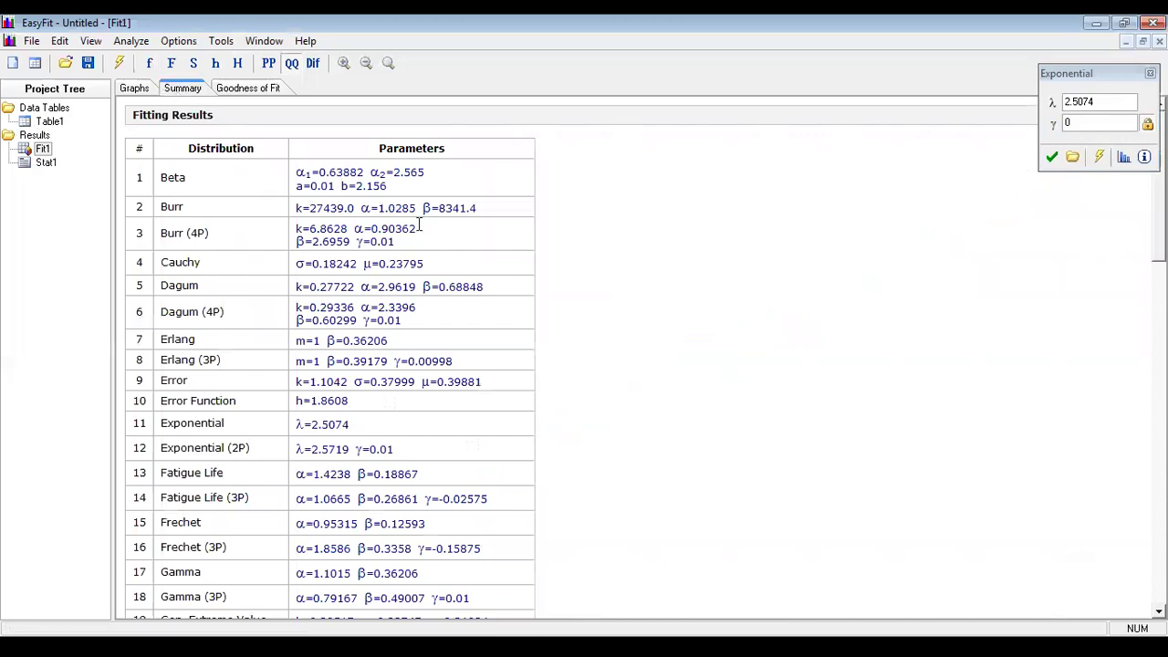
{"action": "scroll", "coordinate": [421, 224], "scroll_direction": "down", "scroll_amount": 11}
{"action": "scroll", "coordinate": [420, 224], "scroll_direction": "down", "scroll_amount": 4}
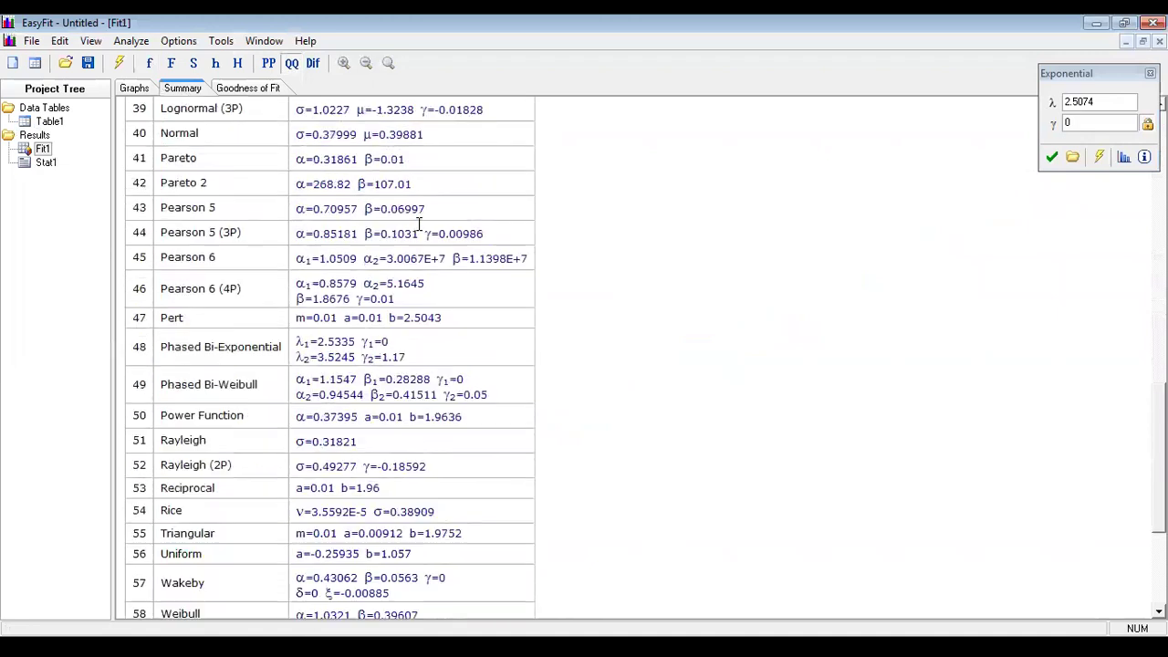
{"action": "scroll", "coordinate": [420, 224], "scroll_direction": "up", "scroll_amount": 15}
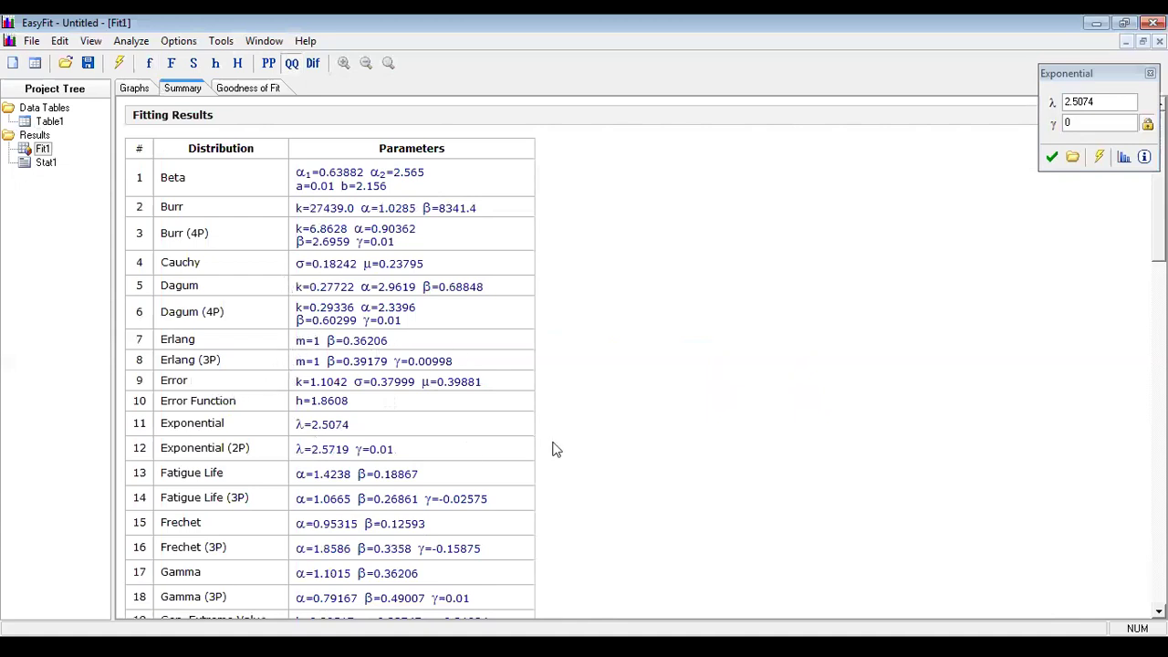
{"action": "left_click", "coordinate": [368, 429]}
{"action": "scroll", "coordinate": [491, 381], "scroll_direction": "down", "scroll_amount": 6}
{"action": "scroll", "coordinate": [491, 374], "scroll_direction": "down", "scroll_amount": 10}
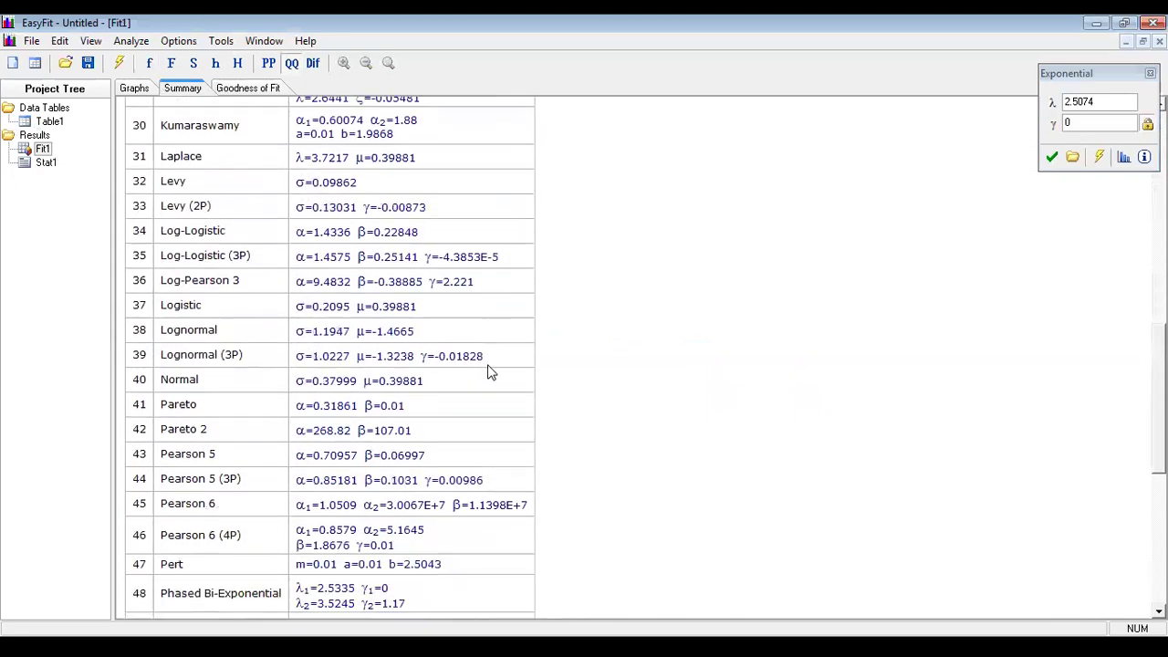
{"action": "scroll", "coordinate": [489, 370], "scroll_direction": "up", "scroll_amount": 13}
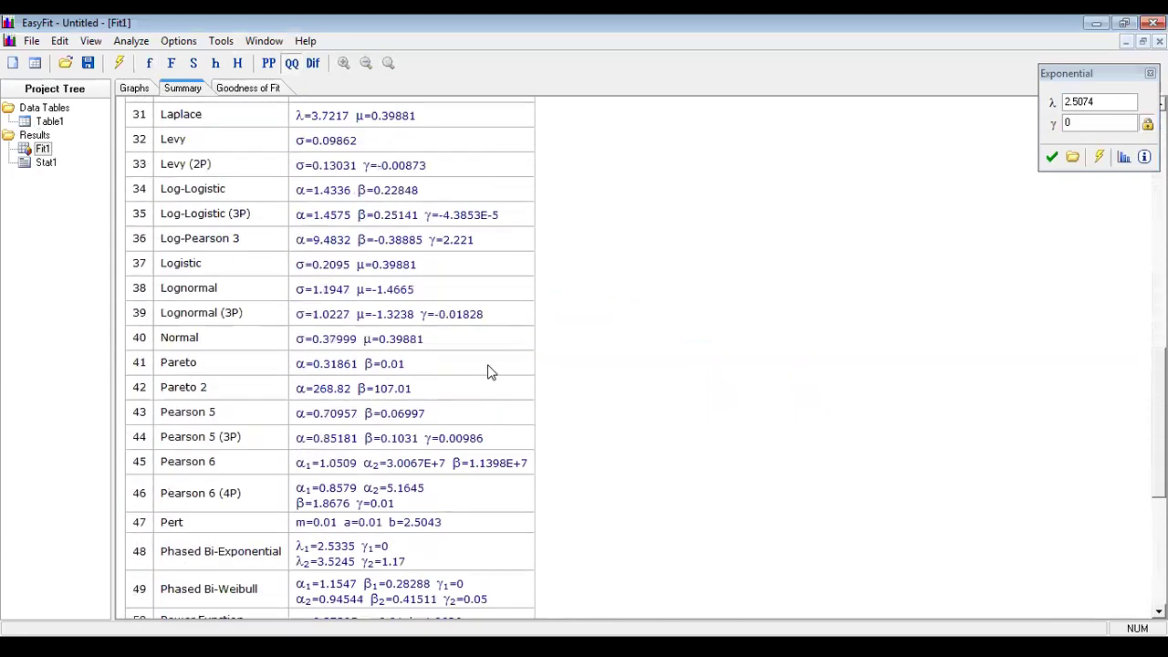
{"action": "scroll", "coordinate": [487, 364], "scroll_direction": "up", "scroll_amount": 3}
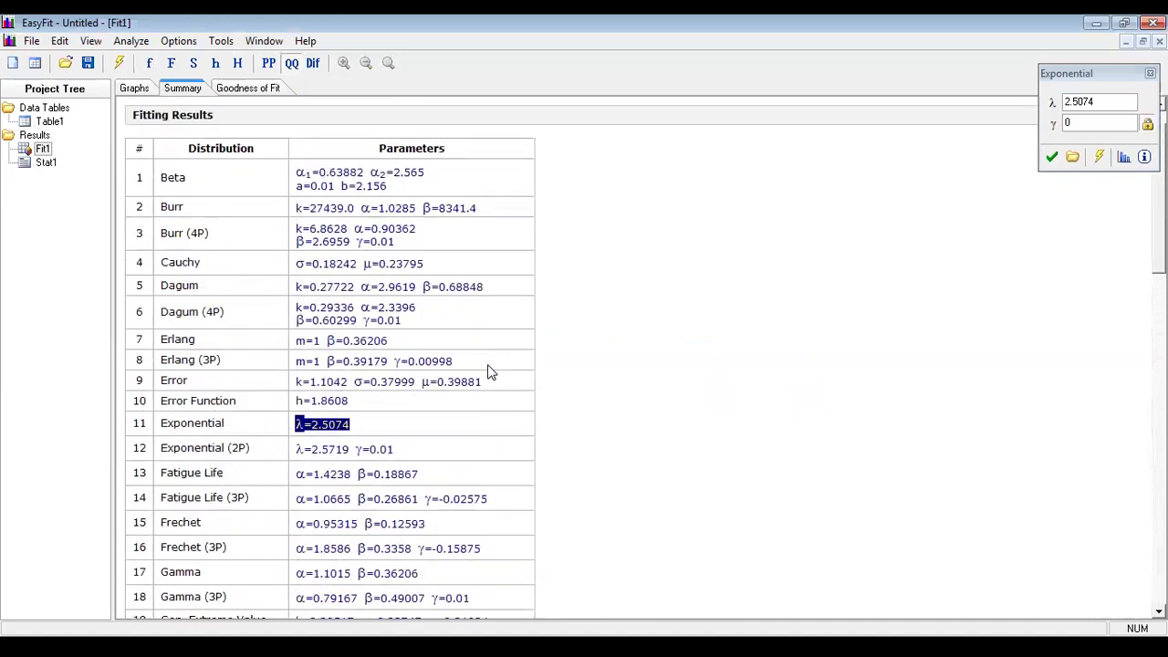
Return to the goodness of fit summary and highlight the Chi-Squared rank of Burr.
{"action": "left_click", "coordinate": [239, 87]}
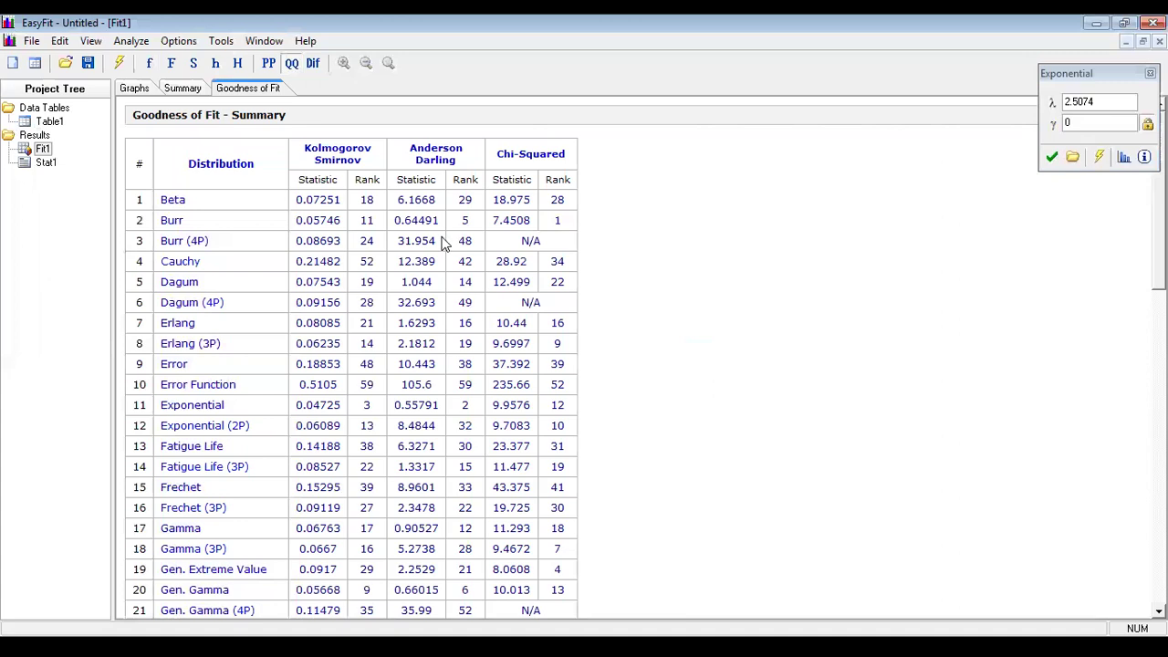
{"action": "double_click", "coordinate": [557, 221]}
{"action": "left_click", "coordinate": [563, 222]}
{"action": "left_click_drag", "start_coordinate": [564, 222], "coordinate": [551, 223]}
Open StatAssist and reposition its window over the goodness of fit summary.
{"action": "left_click", "coordinate": [221, 41]}
{"action": "left_click", "coordinate": [275, 20]}
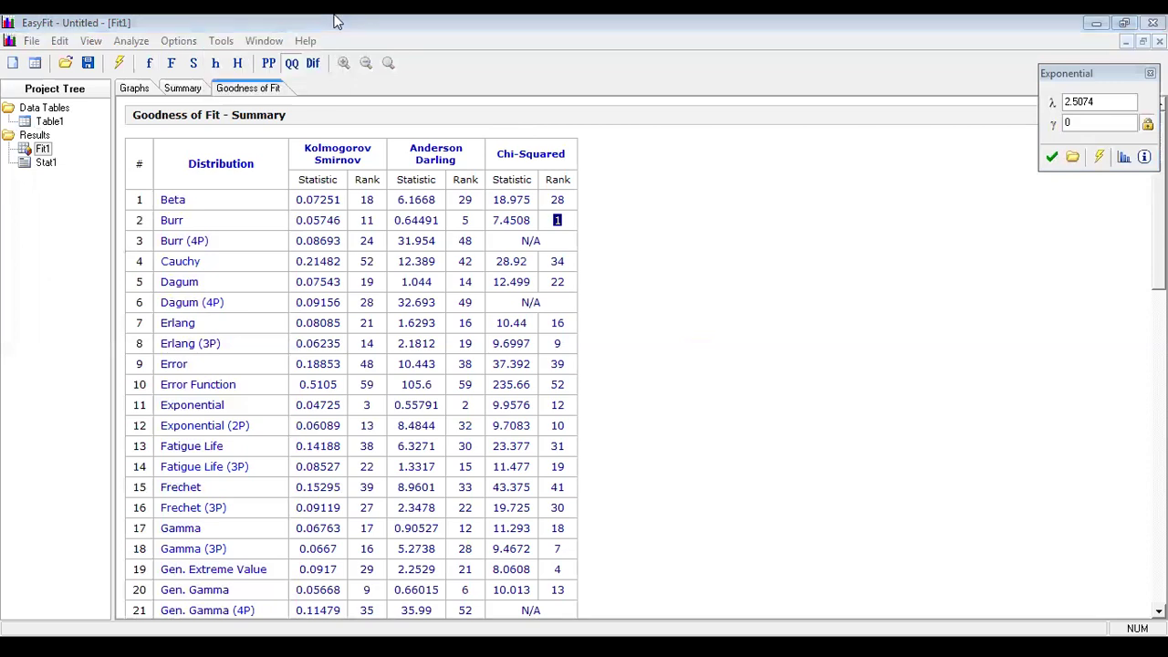
{"action": "left_click", "coordinate": [221, 42]}
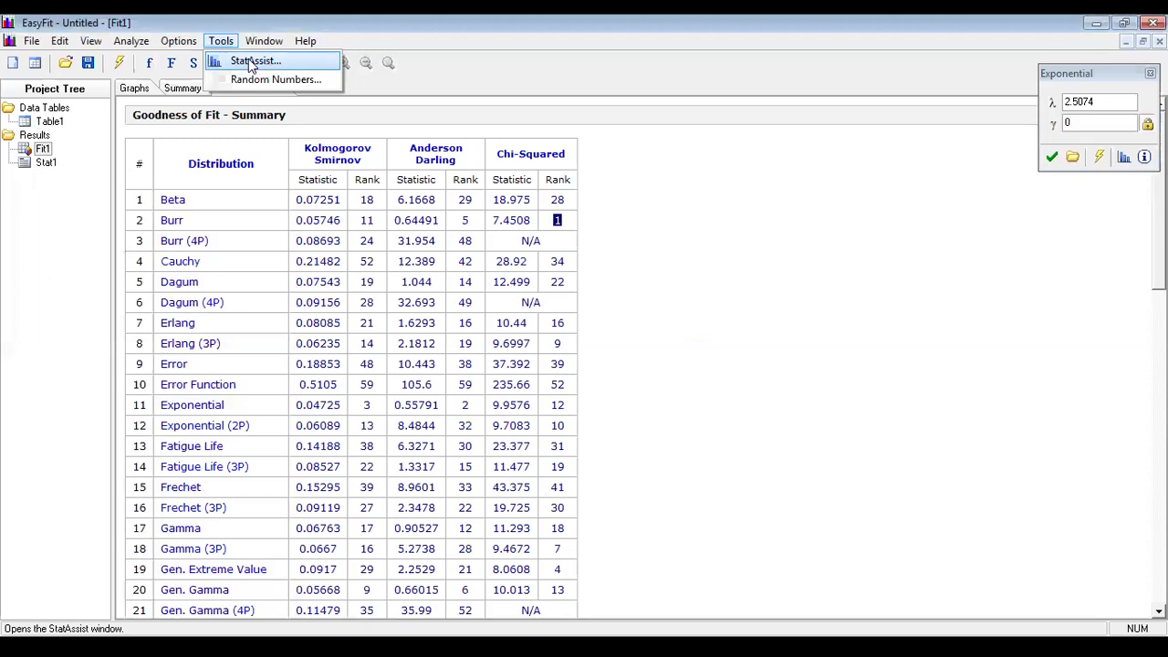
{"action": "left_click", "coordinate": [248, 60]}
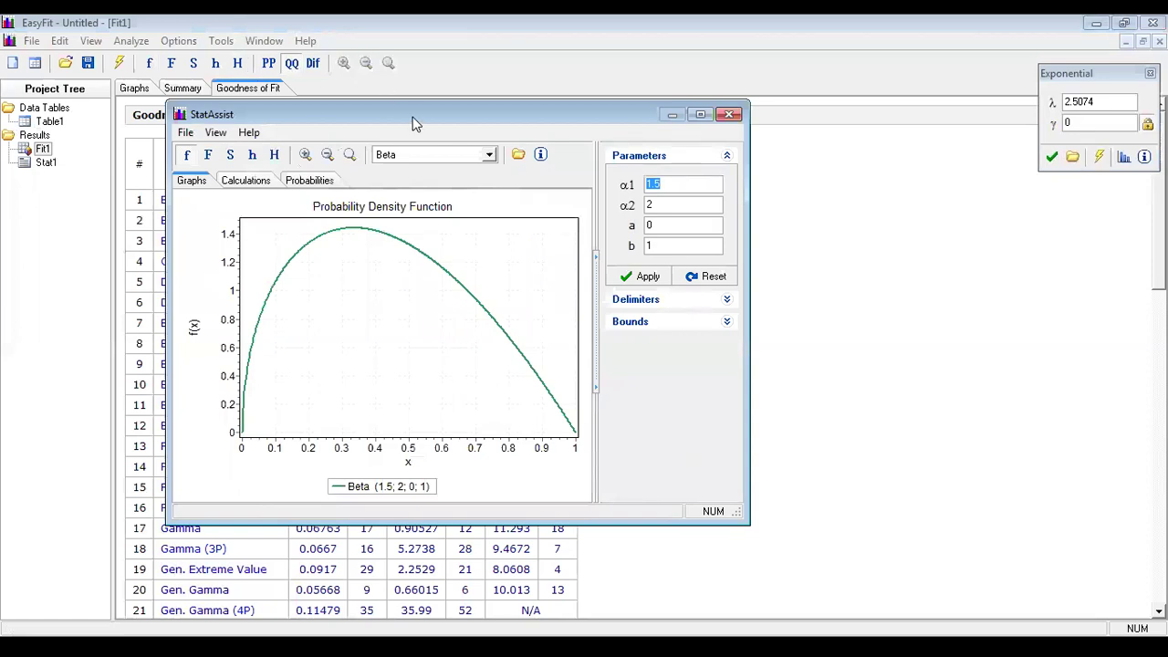
{"action": "left_click_drag", "start_coordinate": [412, 124], "coordinate": [461, 118]}
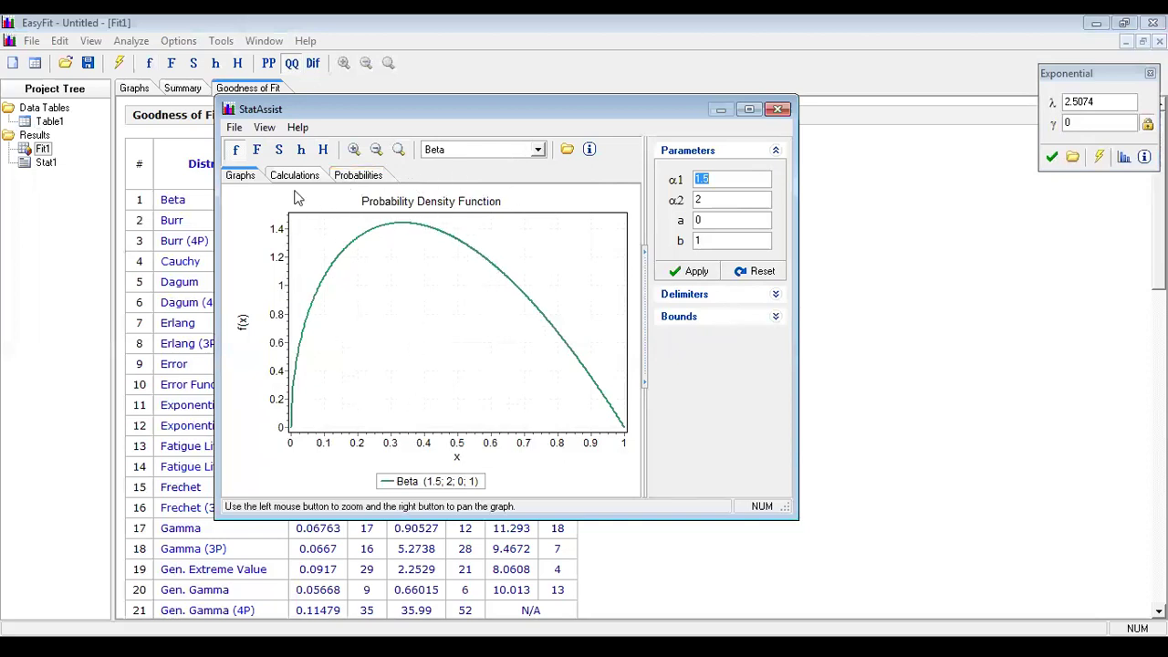
Compare the cumulative distribution and probability density function graphs of the Beta distribution in StatAssist.
{"action": "left_click", "coordinate": [258, 152]}
{"action": "left_click", "coordinate": [235, 151]}
{"action": "left_click", "coordinate": [258, 152]}
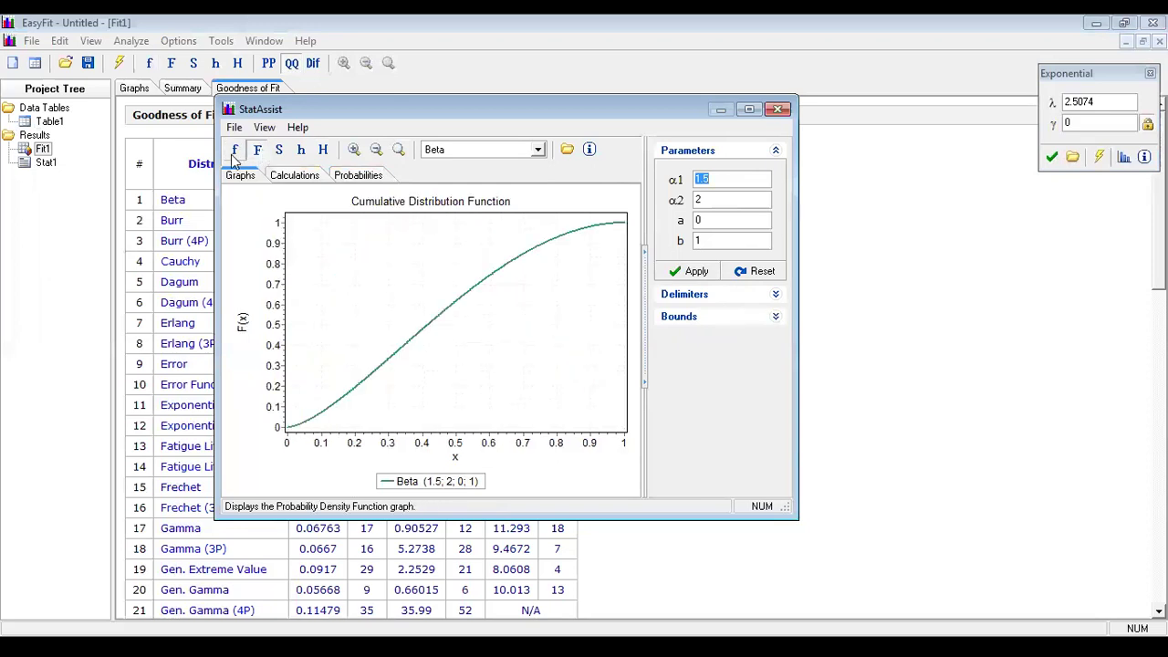
{"action": "left_click", "coordinate": [236, 151]}
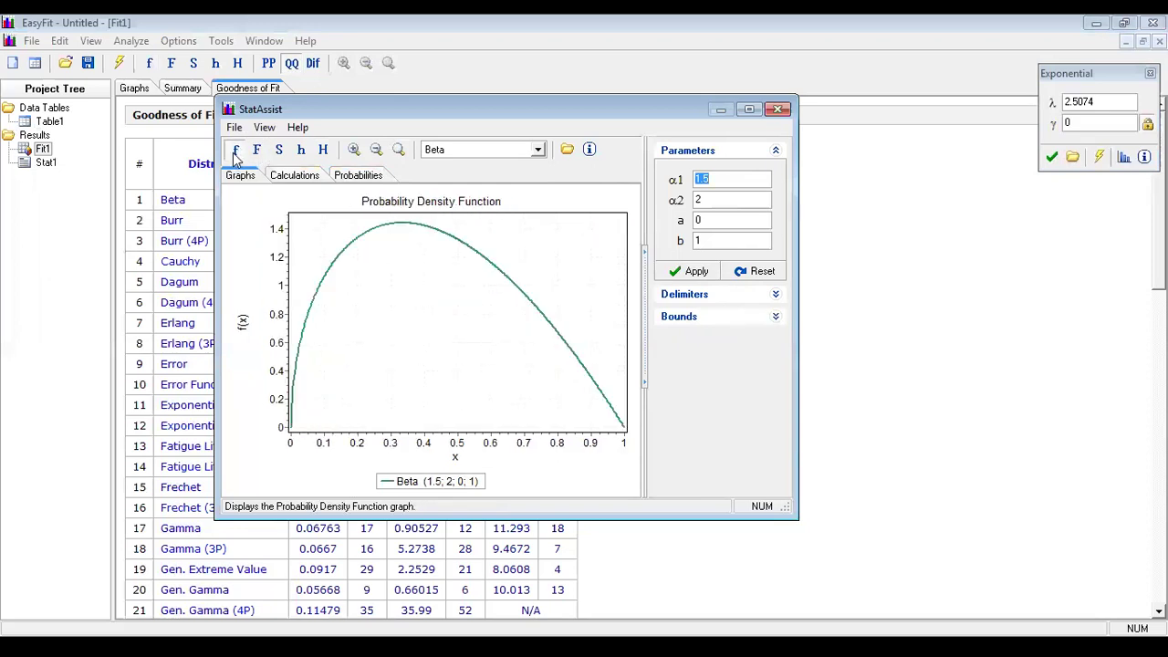
Switch StatAssist to the Binomial distribution and set its parameter p to 0.5.
{"action": "left_click", "coordinate": [538, 149]}
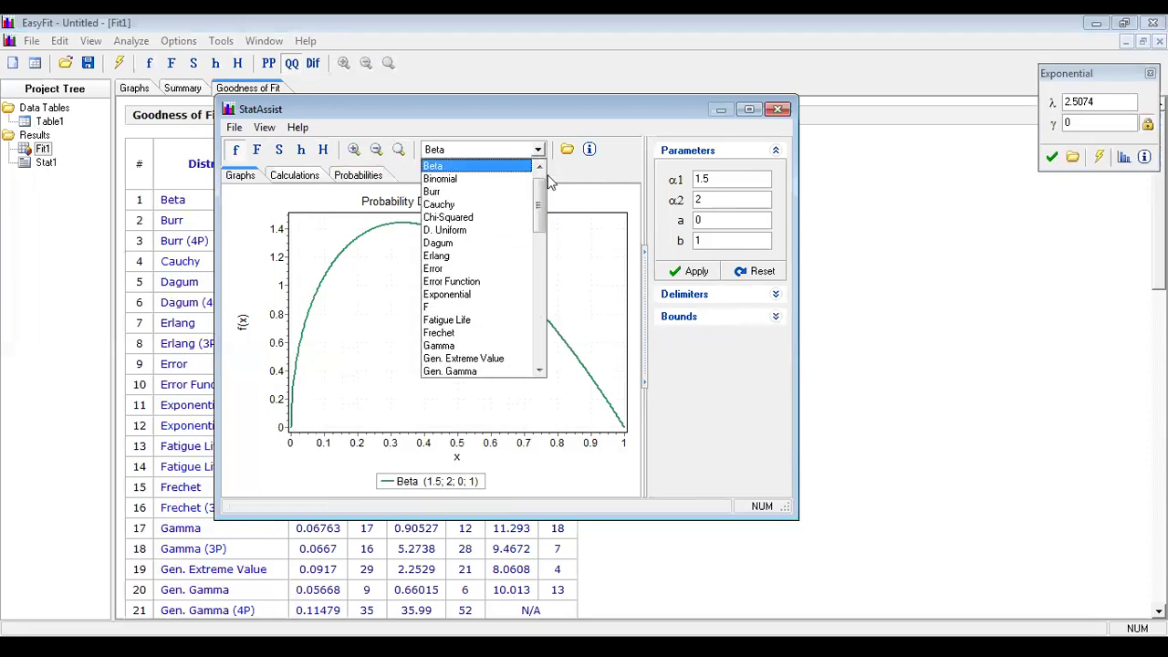
{"action": "left_click_drag", "start_coordinate": [539, 200], "coordinate": [521, 175]}
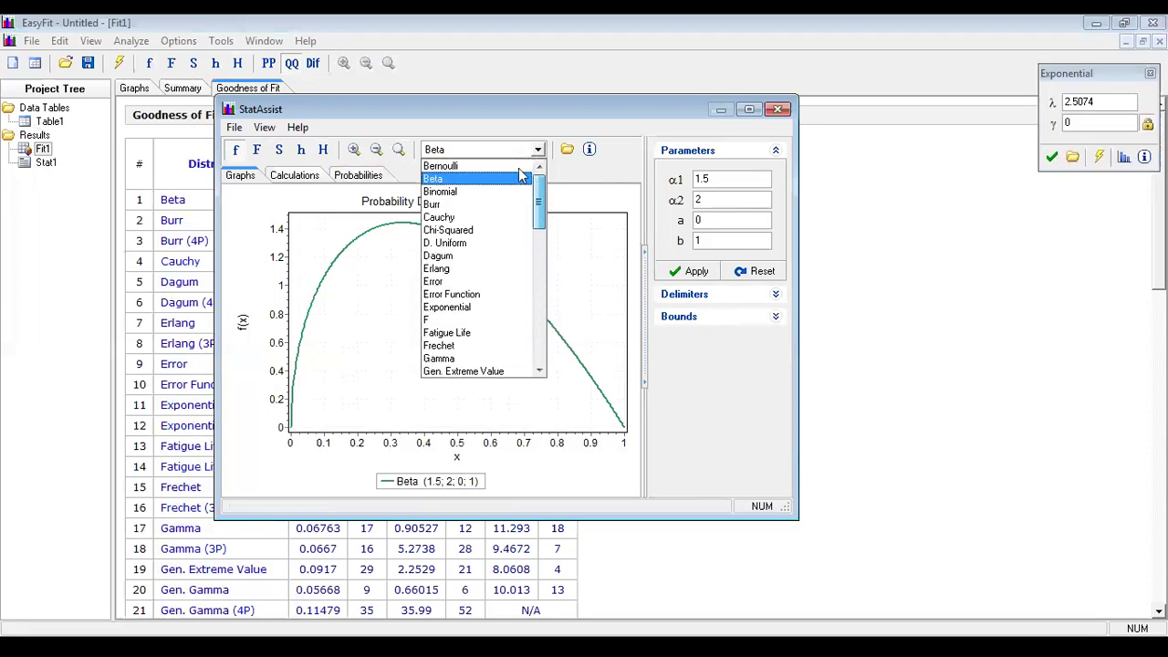
{"action": "left_click", "coordinate": [453, 198]}
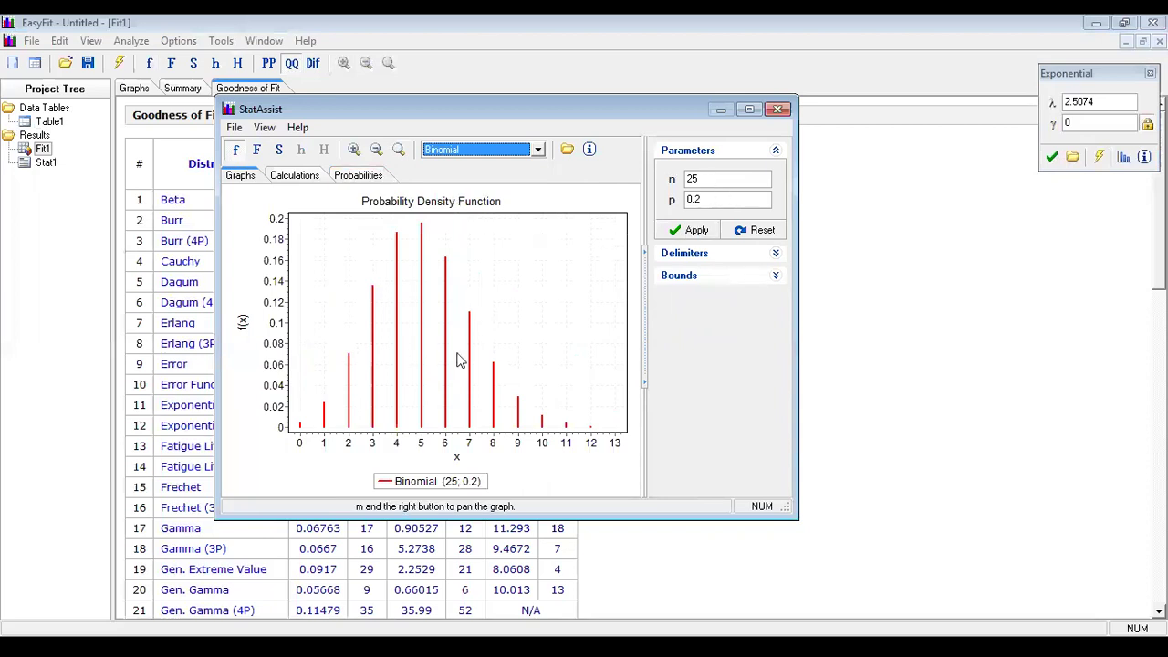
{"action": "left_click_drag", "start_coordinate": [707, 178], "coordinate": [667, 183]}
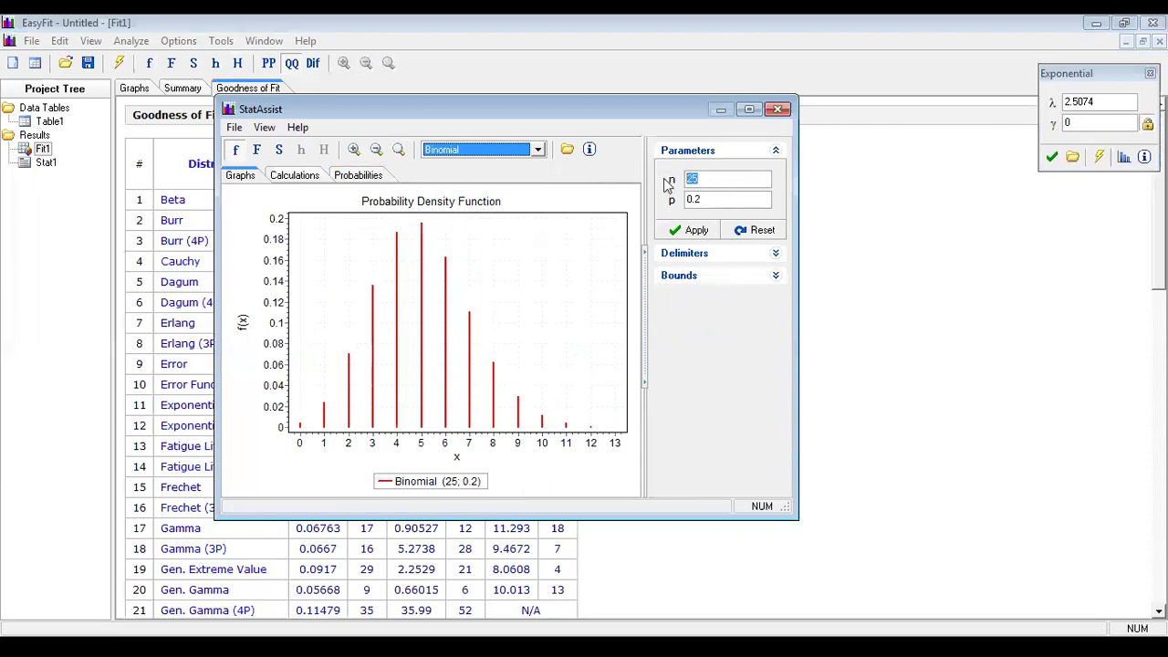
{"action": "left_click", "coordinate": [706, 198]}
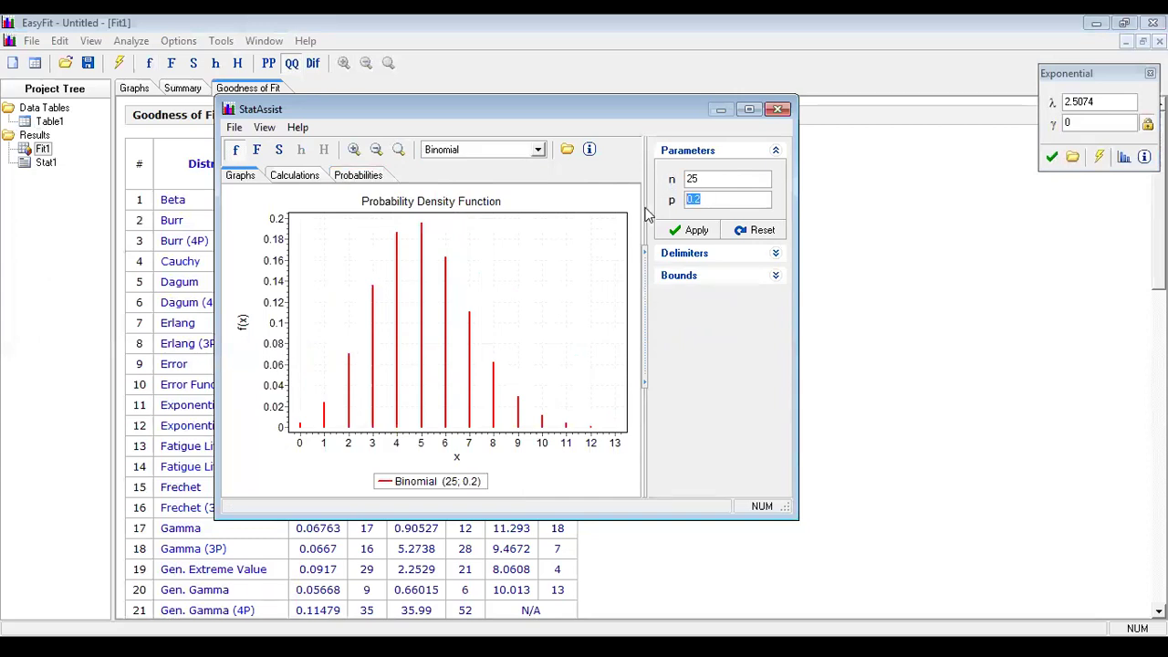
{"action": "type", "text": "0.5"}
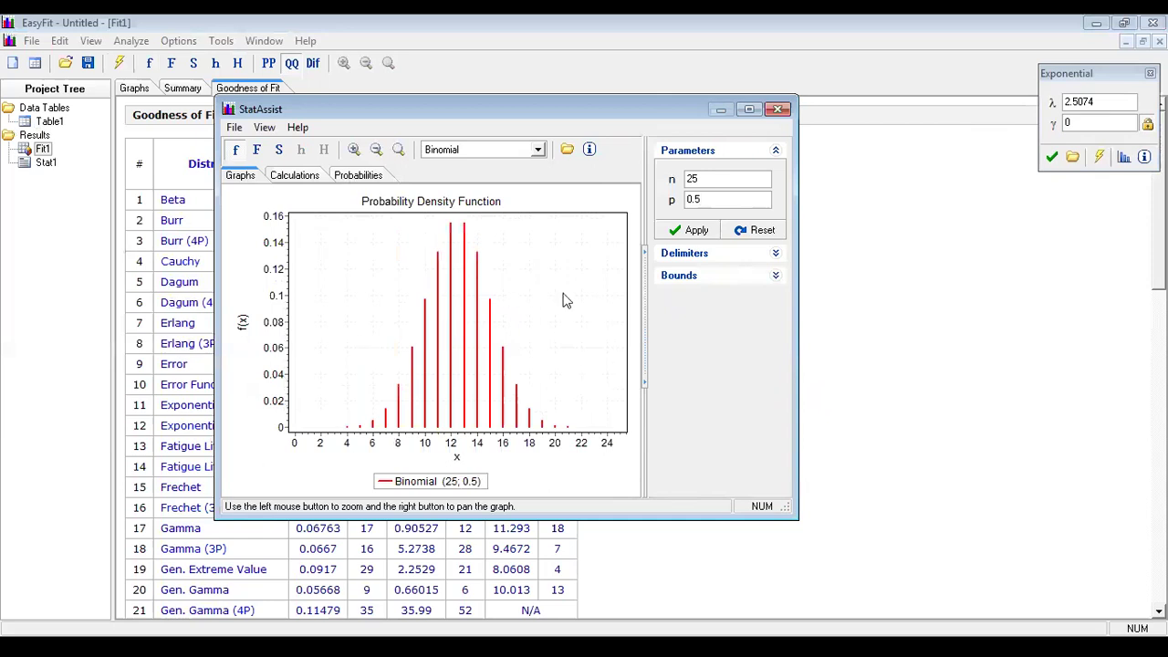
Enable one delimiter for the Binomial distribution, set X1 to 2 and show the corresponding probabilities.
{"action": "left_click", "coordinate": [776, 255]}
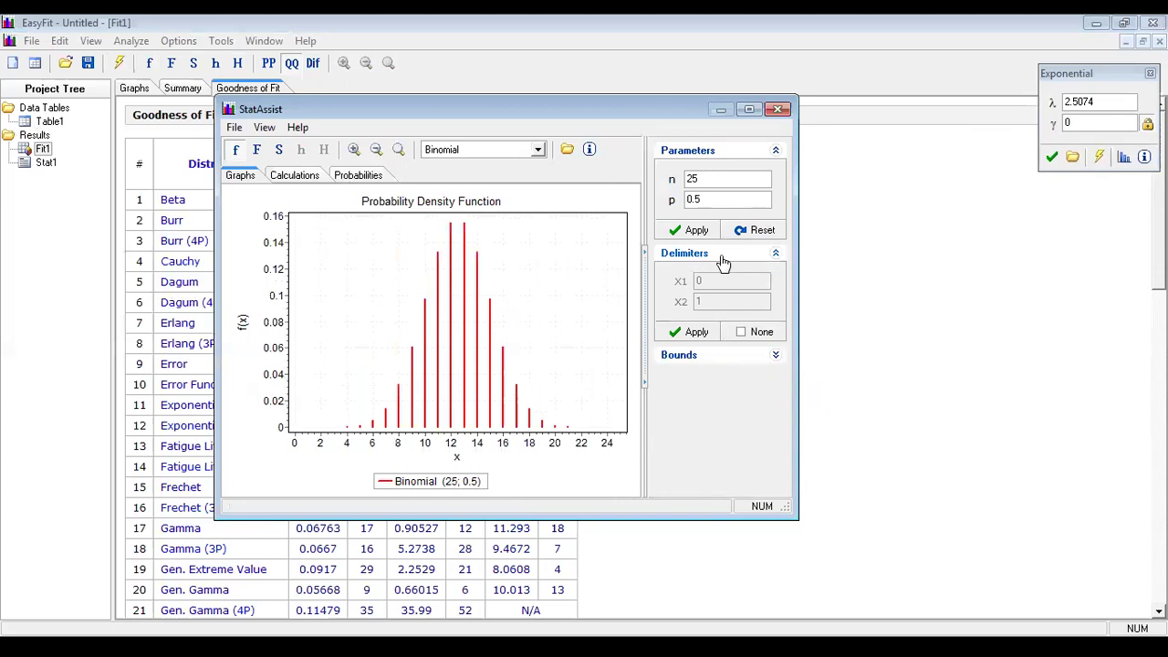
{"action": "left_click", "coordinate": [741, 335]}
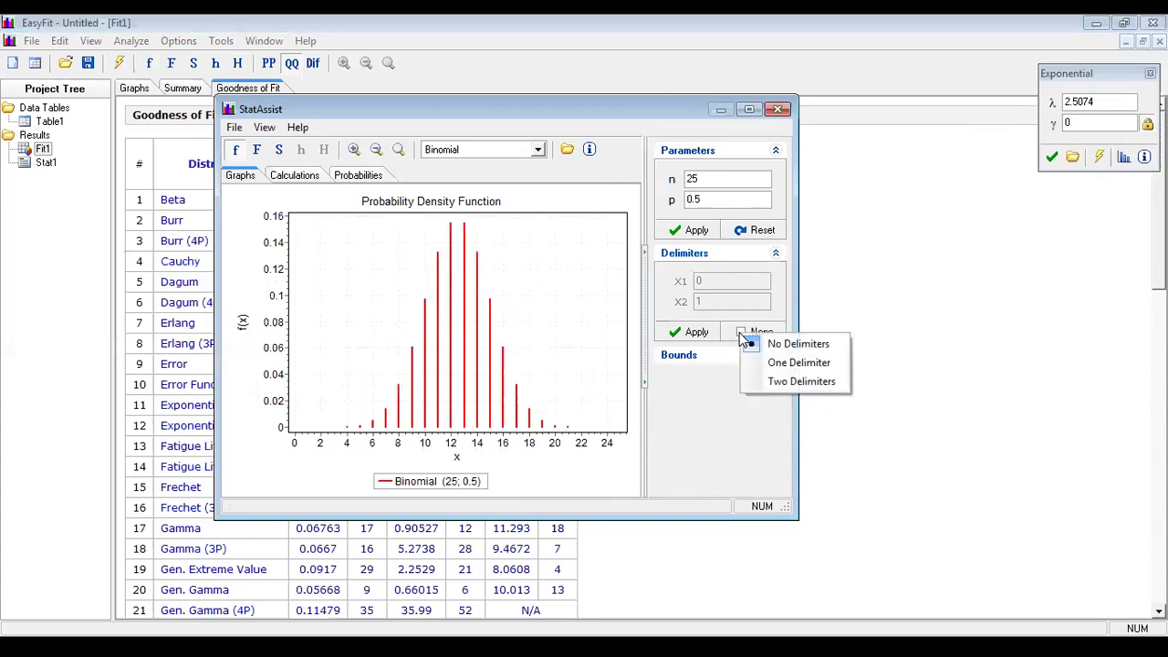
{"action": "left_click", "coordinate": [738, 334]}
{"action": "left_click", "coordinate": [727, 331]}
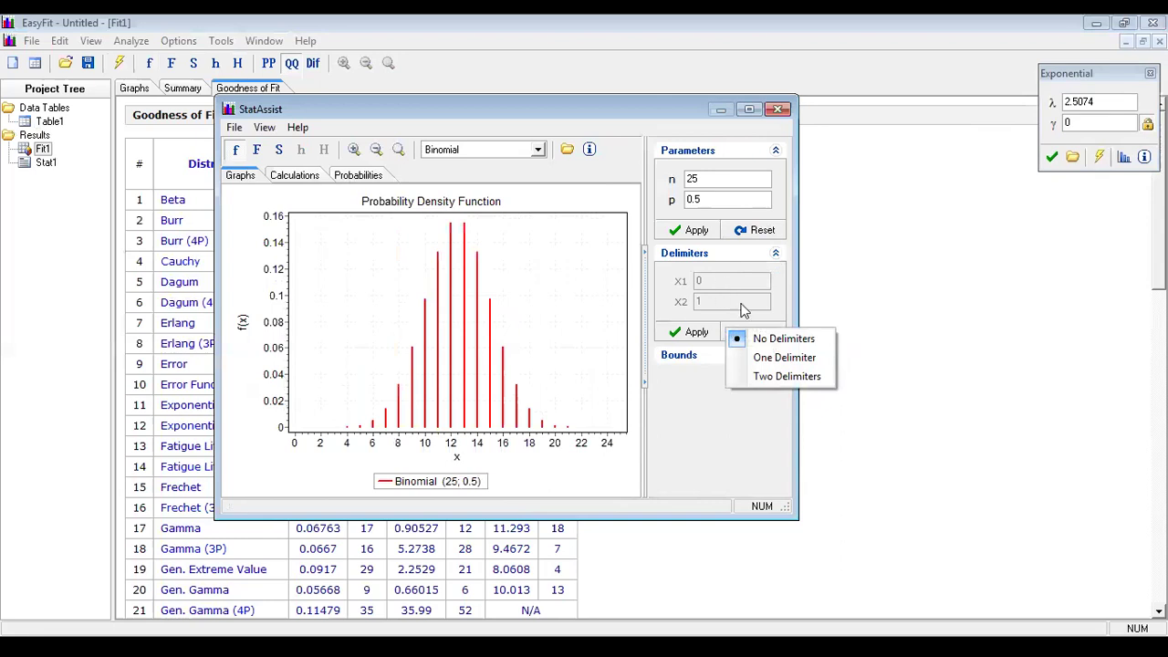
{"action": "left_click", "coordinate": [674, 288]}
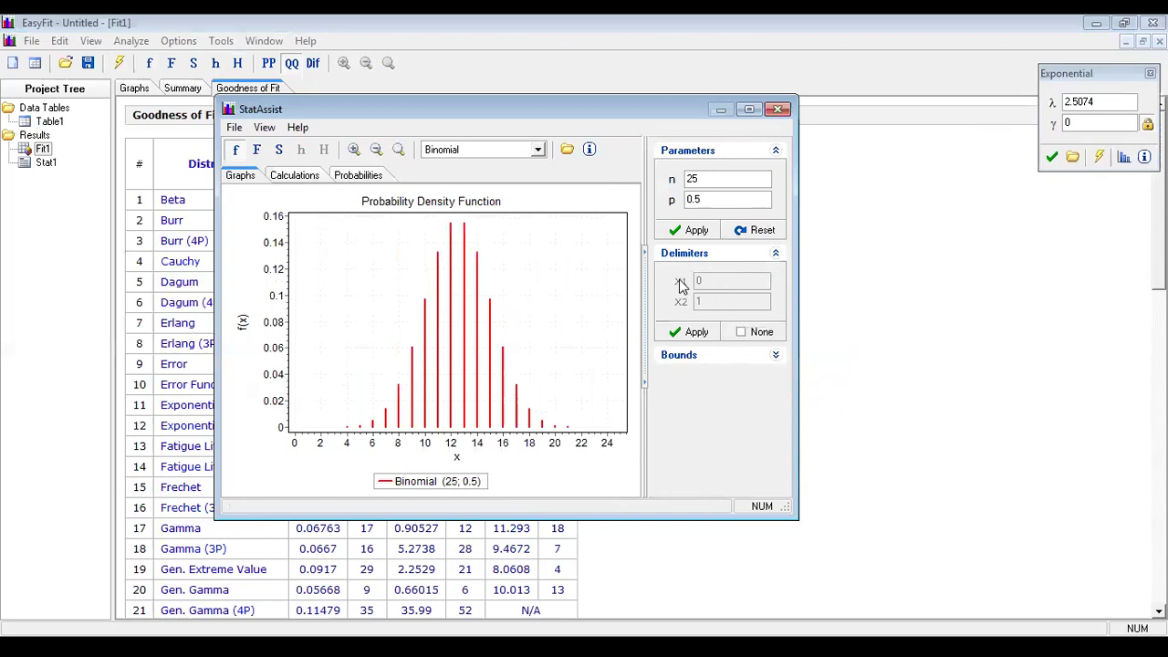
{"action": "left_click", "coordinate": [755, 340]}
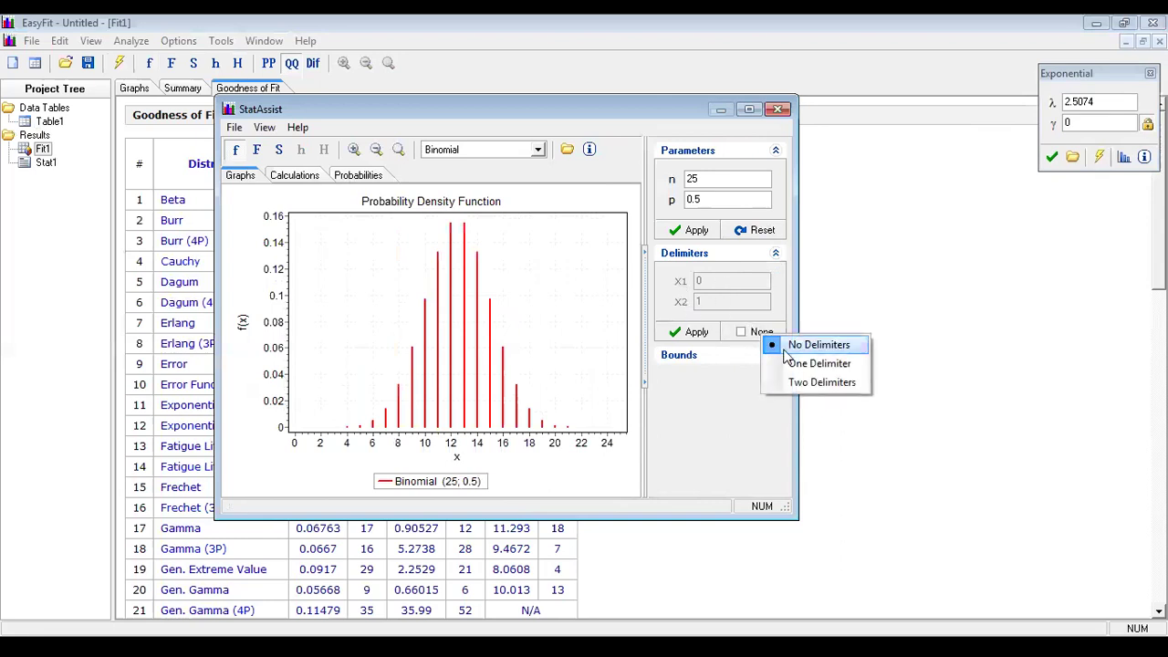
{"action": "left_click", "coordinate": [807, 365]}
{"action": "double_click", "coordinate": [708, 282]}
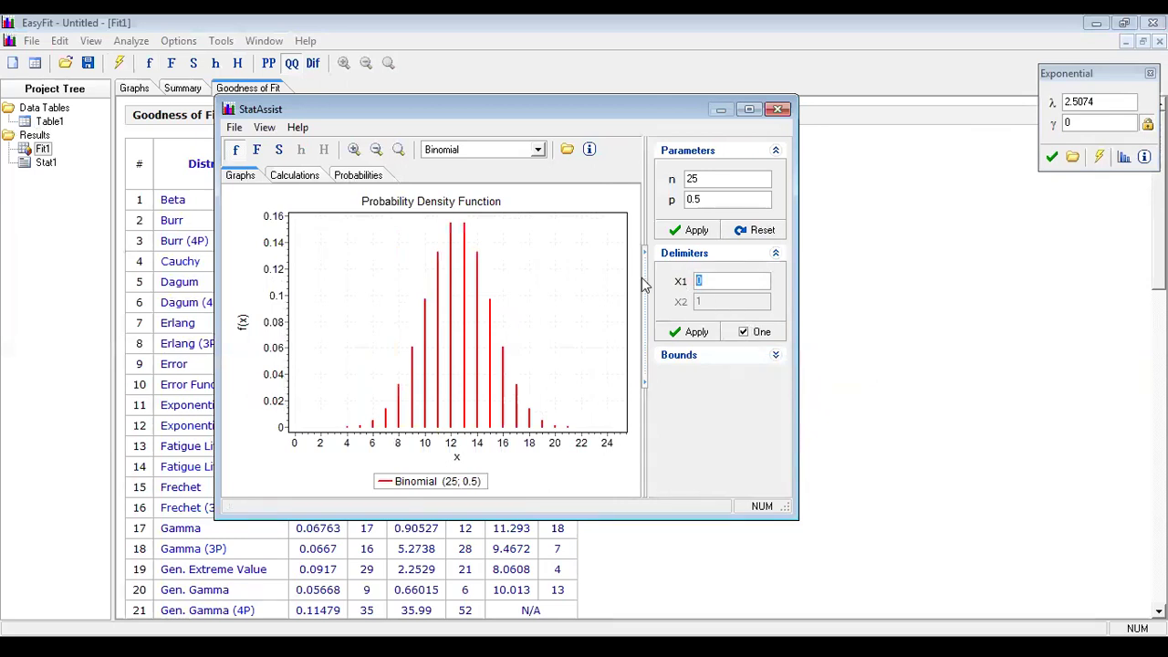
{"action": "type", "text": "2"}
{"action": "left_click", "coordinate": [712, 334]}
{"action": "left_click", "coordinate": [365, 177]}
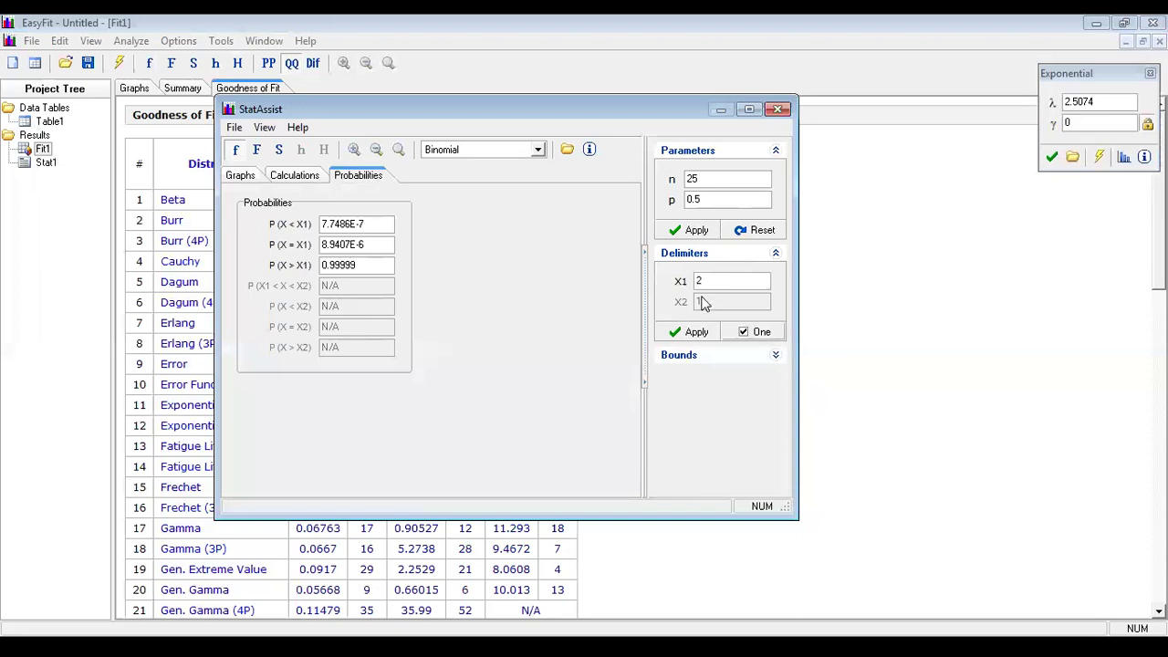
Set the X1 delimiter to 5, apply it and highlight the P (X < X1) probability.
{"action": "left_click_drag", "start_coordinate": [720, 279], "coordinate": [671, 283]}
{"action": "type", "text": "5"}
{"action": "left_click", "coordinate": [698, 337]}
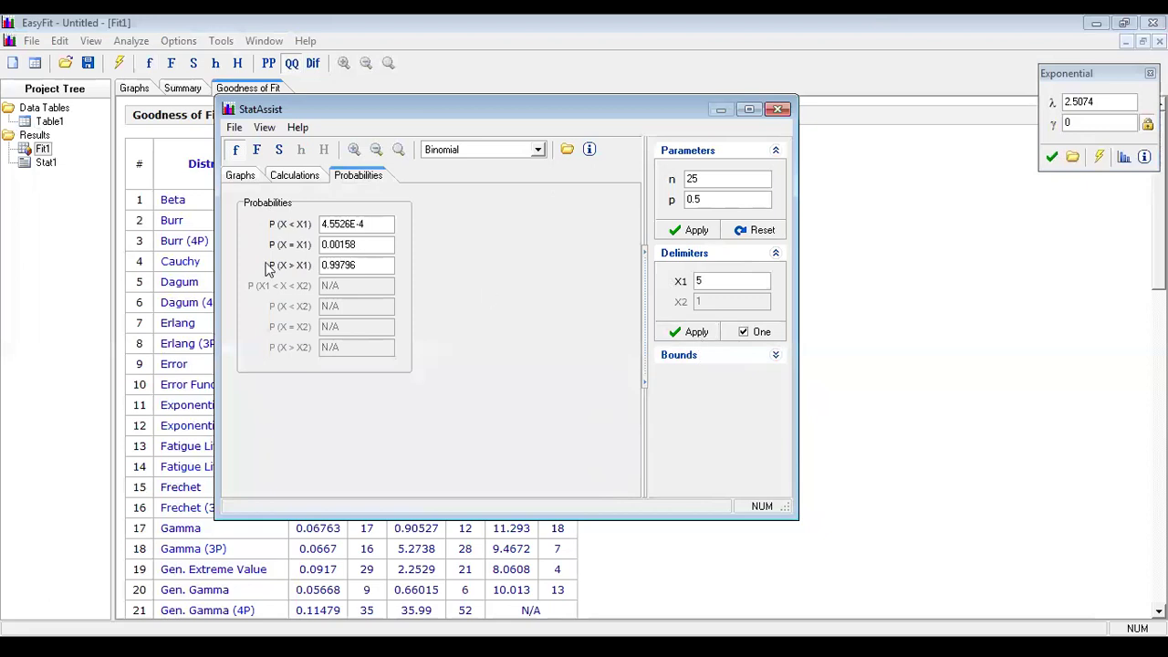
{"action": "left_click_drag", "start_coordinate": [719, 276], "coordinate": [679, 278]}
{"action": "left_click_drag", "start_coordinate": [703, 180], "coordinate": [672, 200]}
{"action": "left_click_drag", "start_coordinate": [703, 279], "coordinate": [680, 285]}
{"action": "left_click_drag", "start_coordinate": [324, 224], "coordinate": [369, 223]}
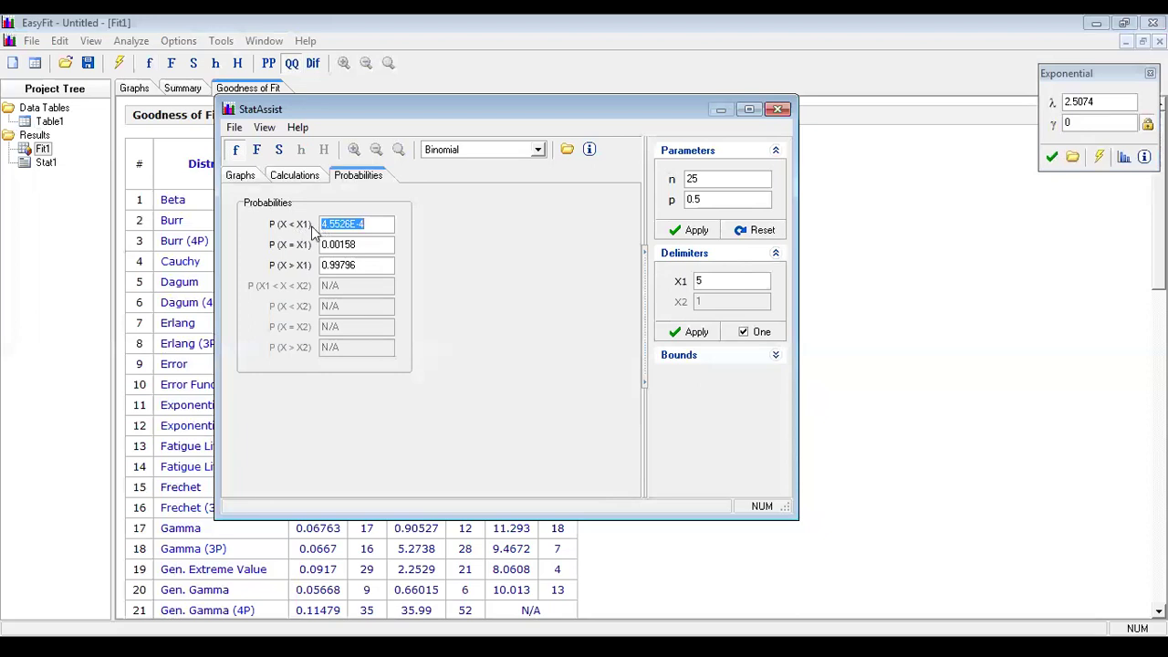
Recalculate the Binomial probabilities with the X1 delimiter set to 4, and again with it set to 8.
{"action": "double_click", "coordinate": [693, 281]}
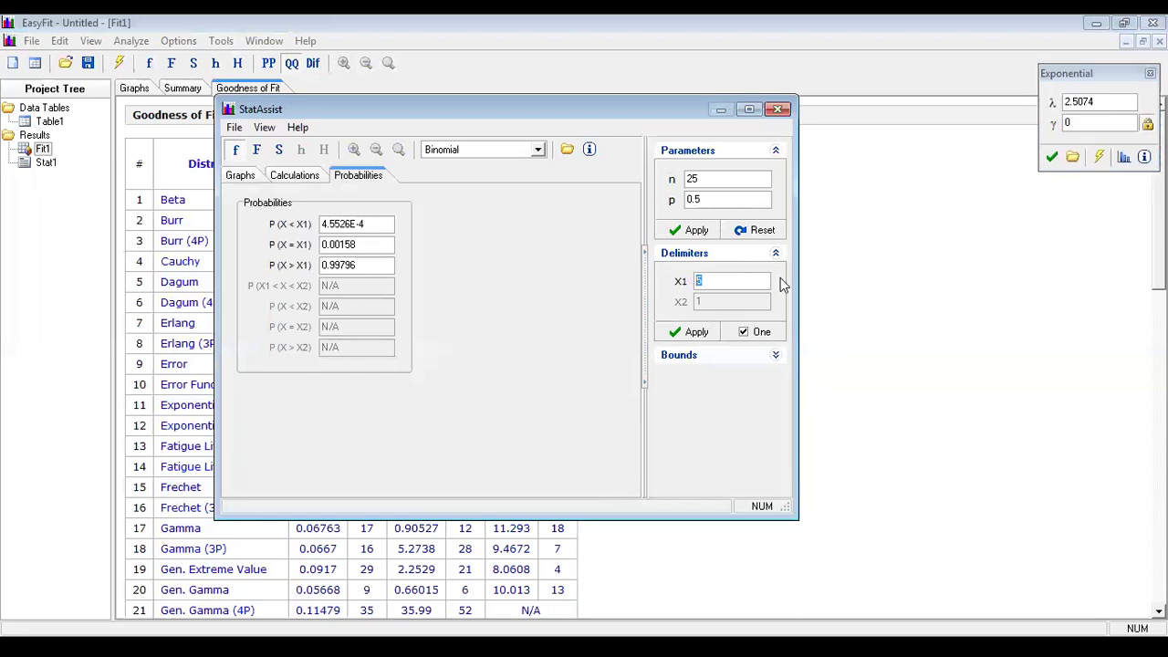
{"action": "type", "text": "4"}
{"action": "key", "text": "Return"}
{"action": "left_click_drag", "start_coordinate": [710, 280], "coordinate": [689, 286]}
{"action": "type", "text": "8"}
{"action": "key", "text": "Return"}
Check the P (X < X1) and P (X = X1) probabilities and the Binomial distribution's calculated properties, and close StatAssist.
{"action": "left_click_drag", "start_coordinate": [365, 225], "coordinate": [300, 221]}
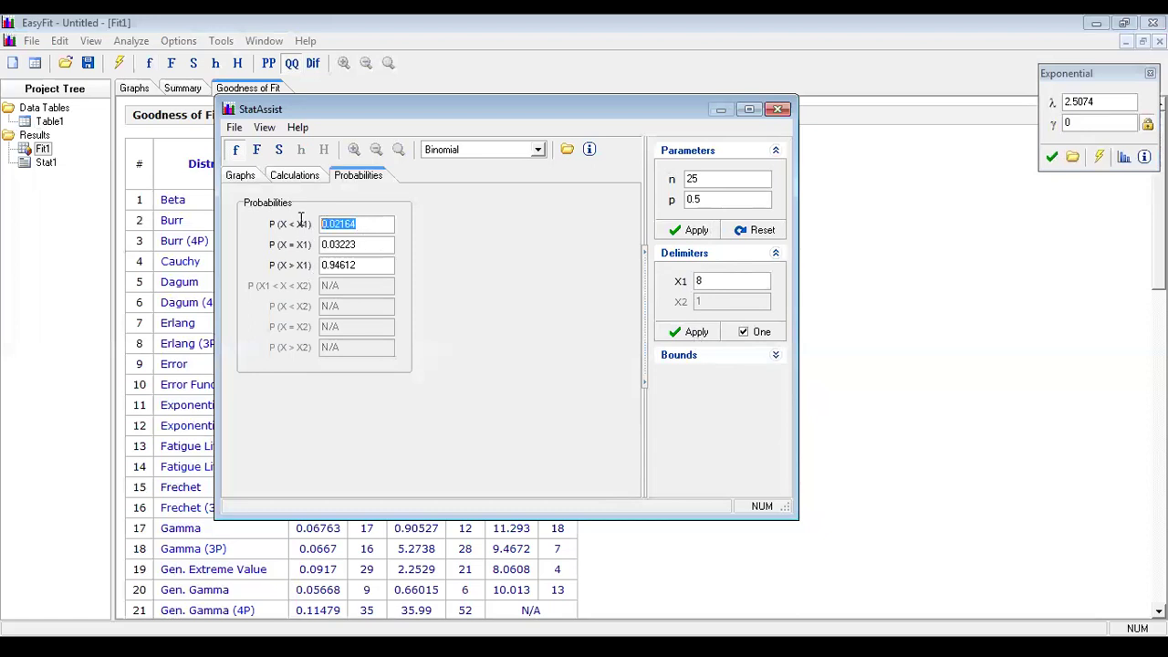
{"action": "left_click_drag", "start_coordinate": [365, 245], "coordinate": [318, 243]}
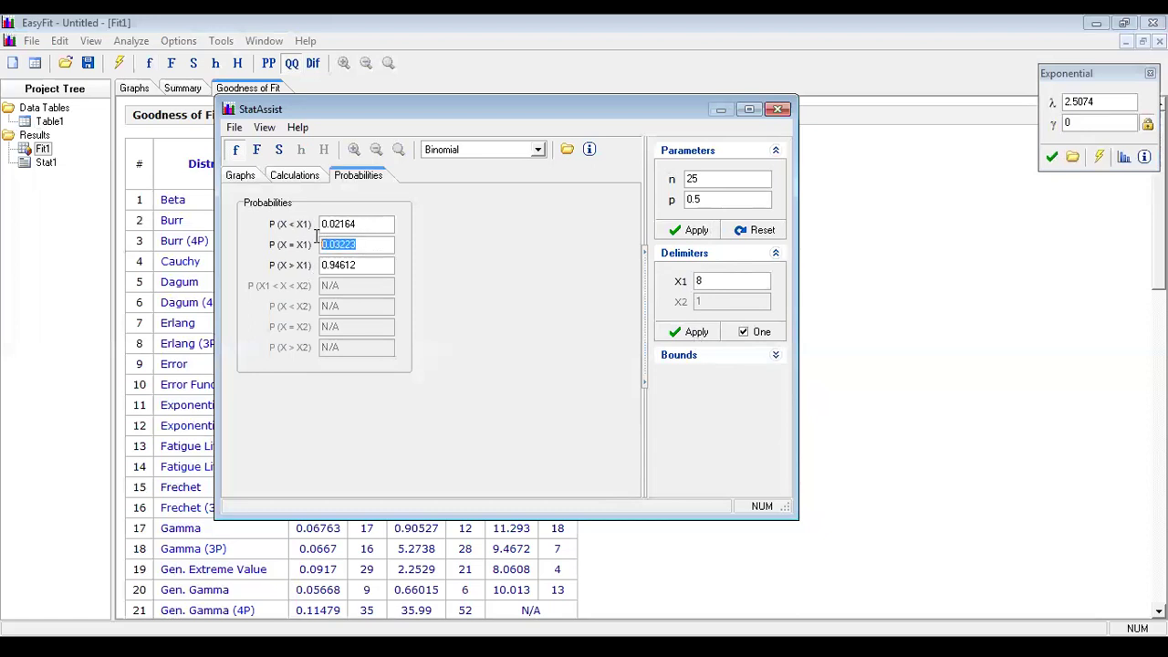
{"action": "left_click", "coordinate": [301, 181]}
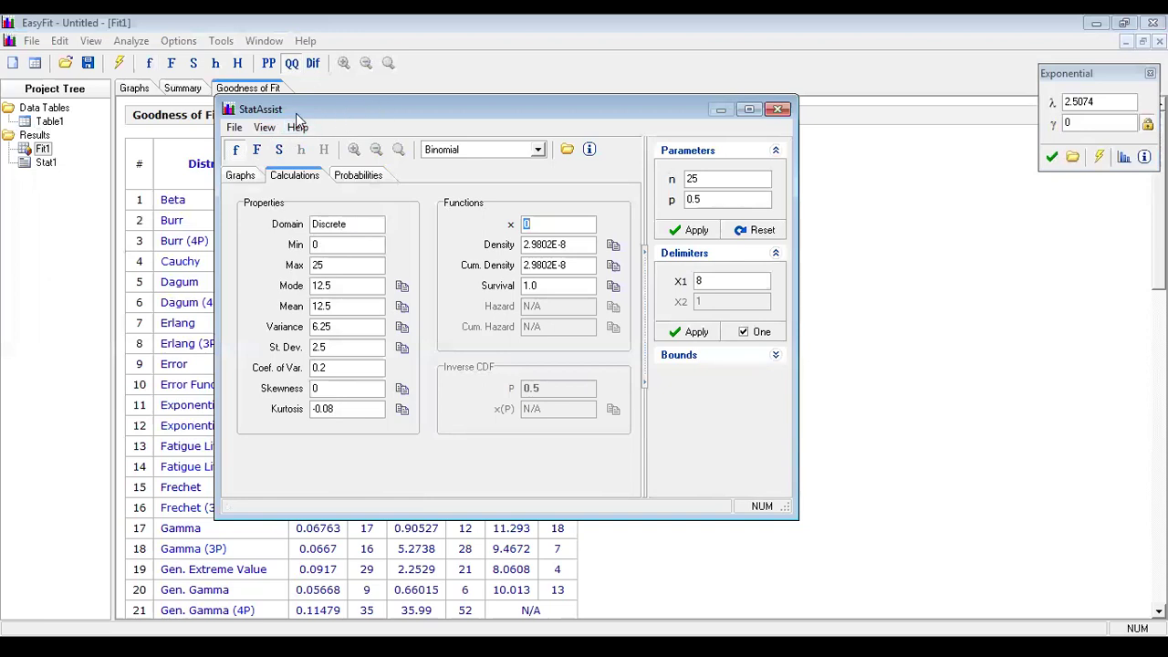
{"action": "left_click", "coordinate": [779, 110]}
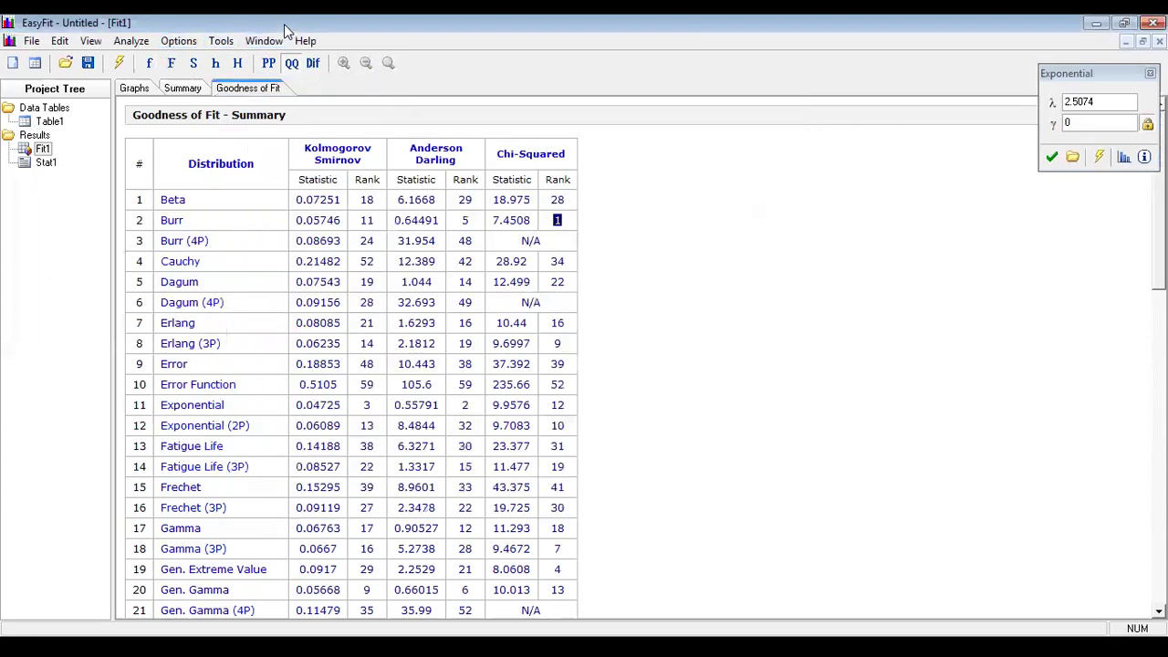
Generate 500 random numbers from an Exponential distribution with λ set to 5 in a new data table.
{"action": "left_click", "coordinate": [219, 47]}
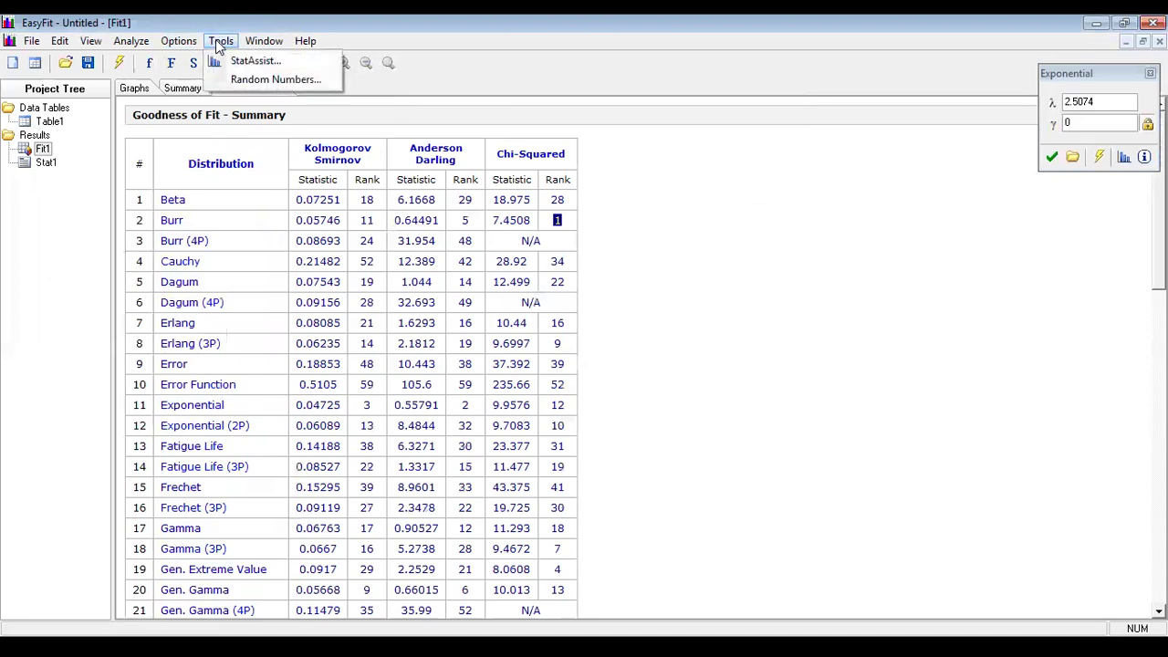
{"action": "left_click", "coordinate": [254, 79]}
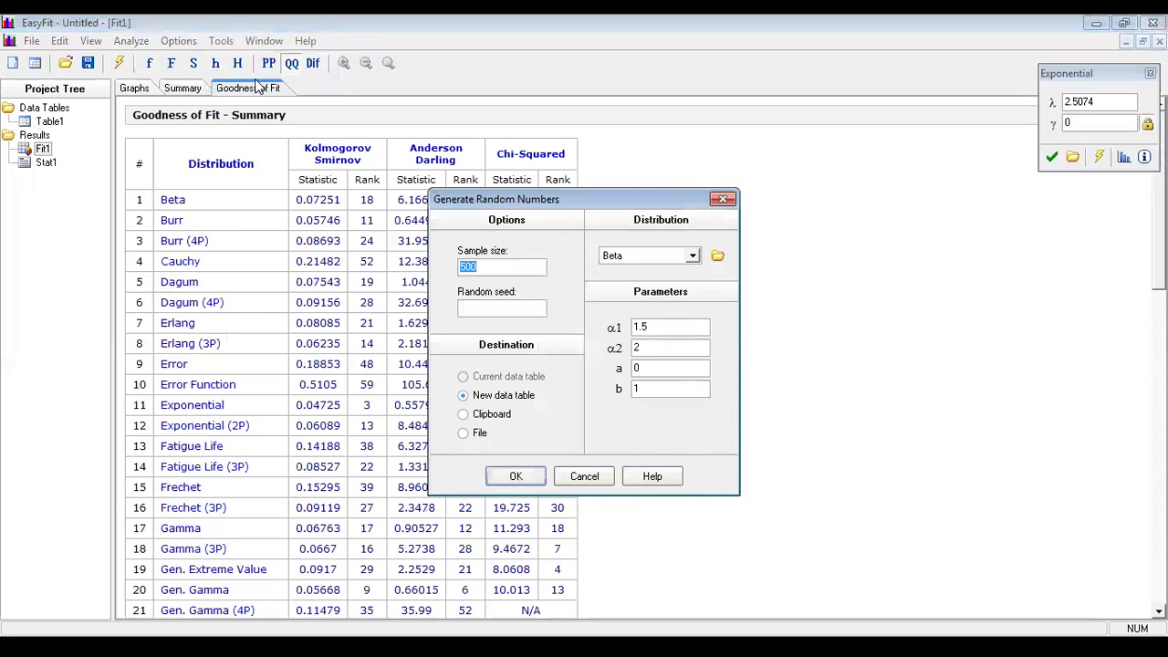
{"action": "left_click", "coordinate": [694, 257]}
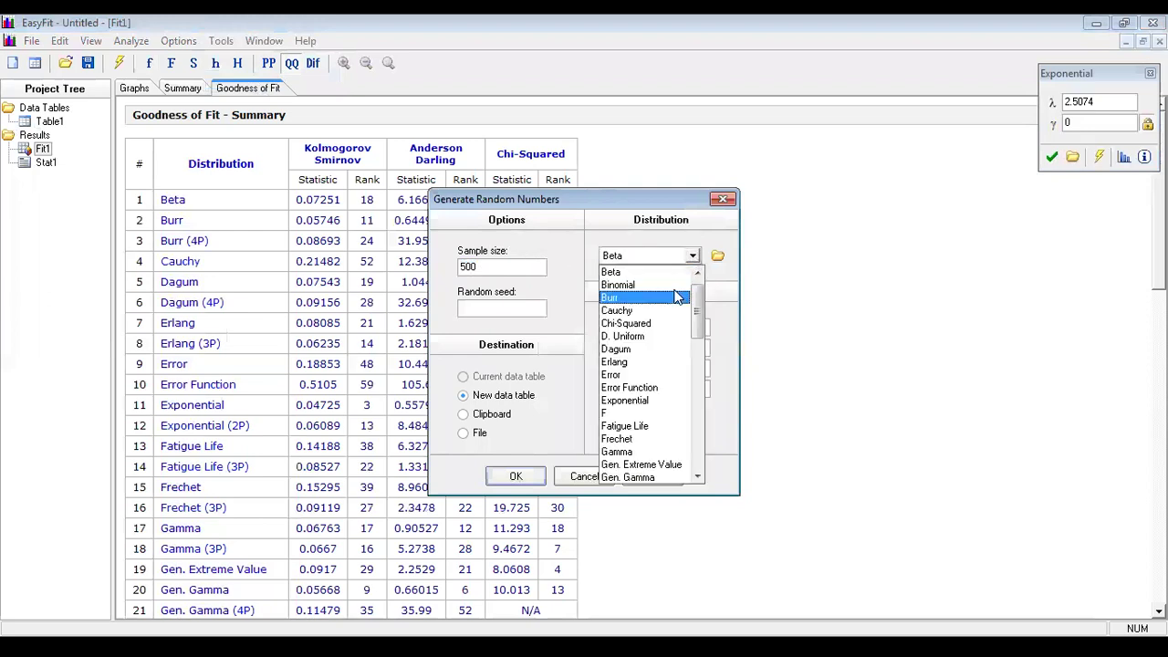
{"action": "left_click", "coordinate": [629, 349]}
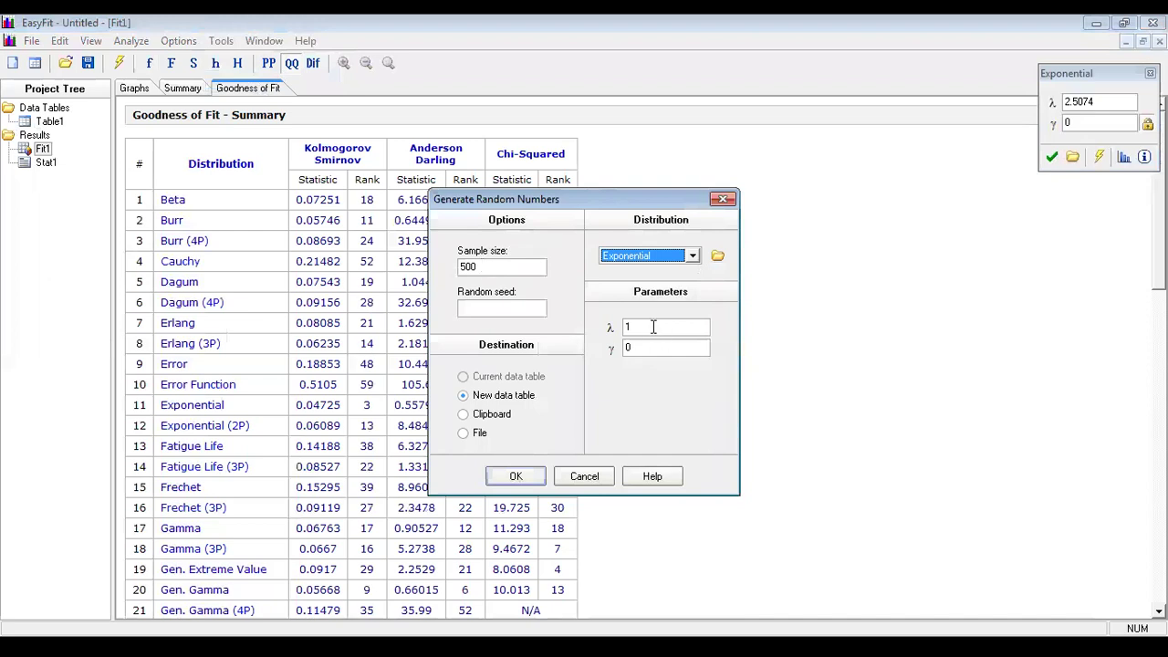
{"action": "left_click_drag", "start_coordinate": [652, 325], "coordinate": [600, 324]}
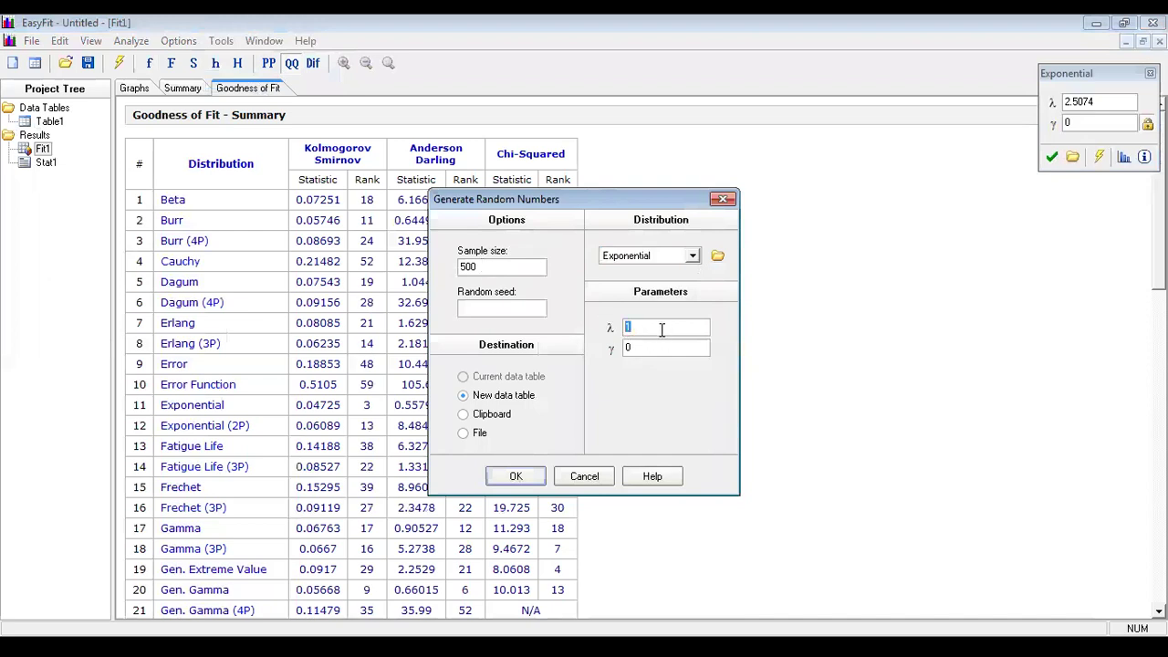
{"action": "type", "text": "5"}
{"action": "left_click", "coordinate": [516, 476]}
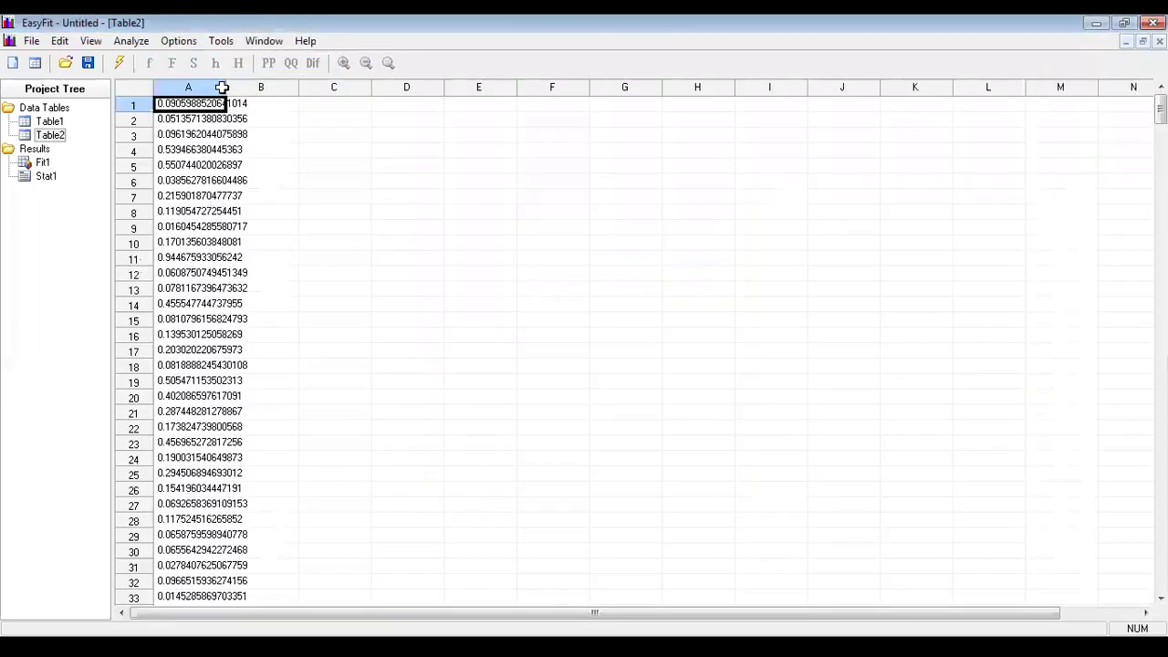
Widen column A of the new table and look through the generated random numbers.
{"action": "left_click_drag", "start_coordinate": [224, 88], "coordinate": [276, 89]}
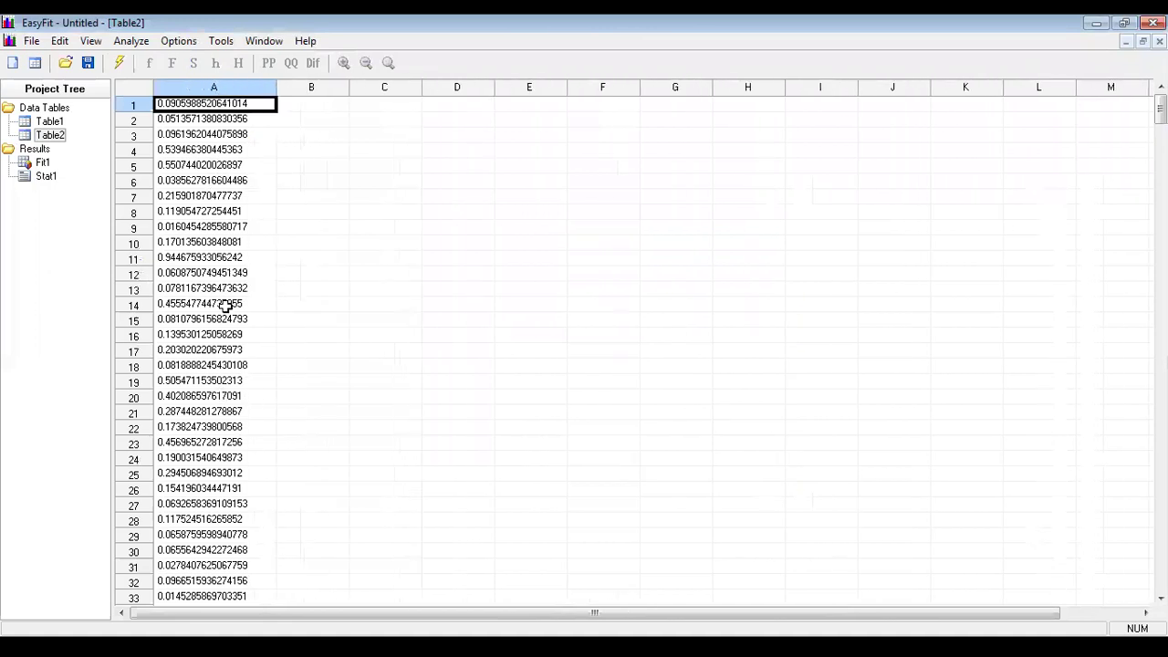
{"action": "scroll", "coordinate": [209, 195], "scroll_direction": "down", "scroll_amount": 20}
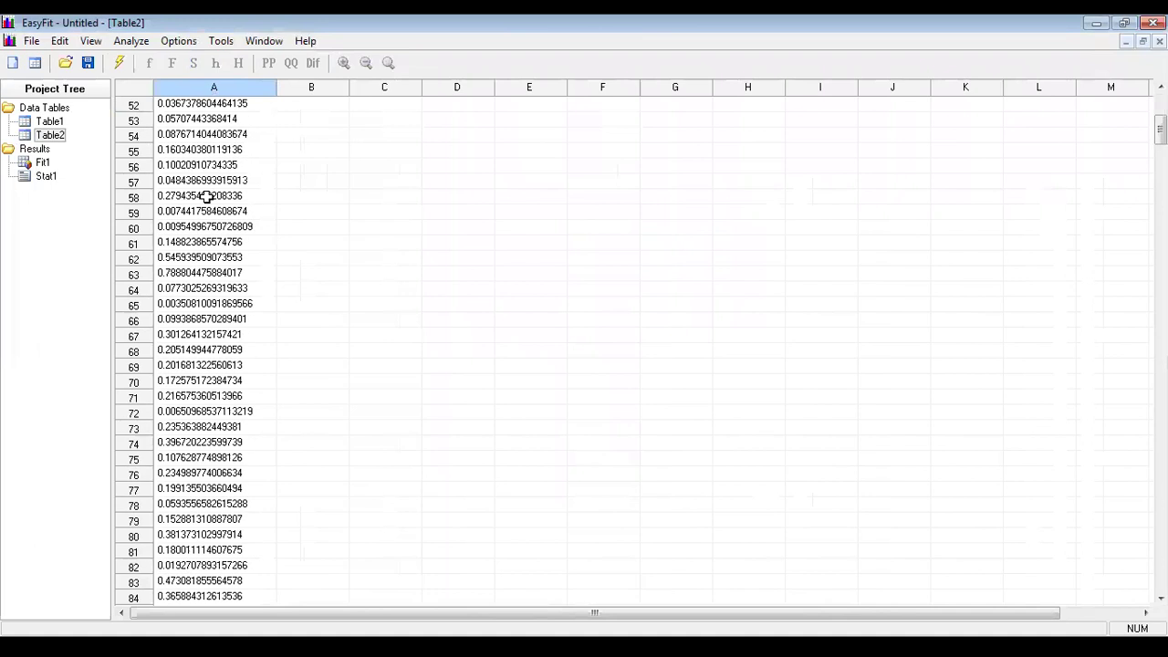
{"action": "scroll", "coordinate": [209, 197], "scroll_direction": "up", "scroll_amount": 20}
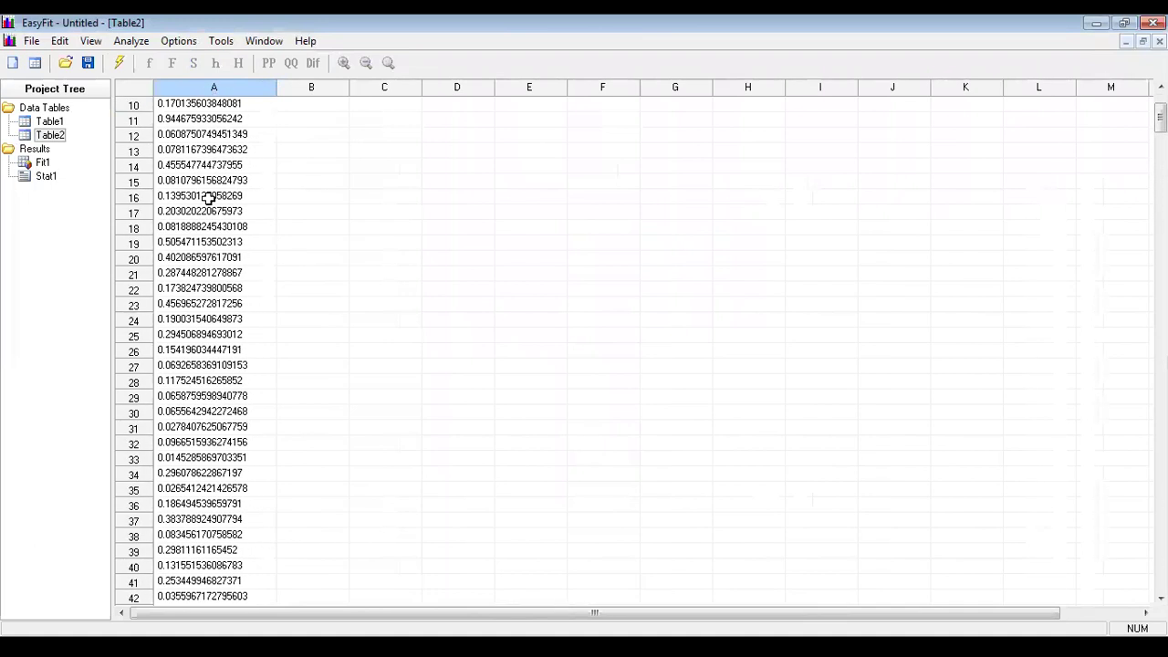
{"action": "left_click", "coordinate": [130, 41]}
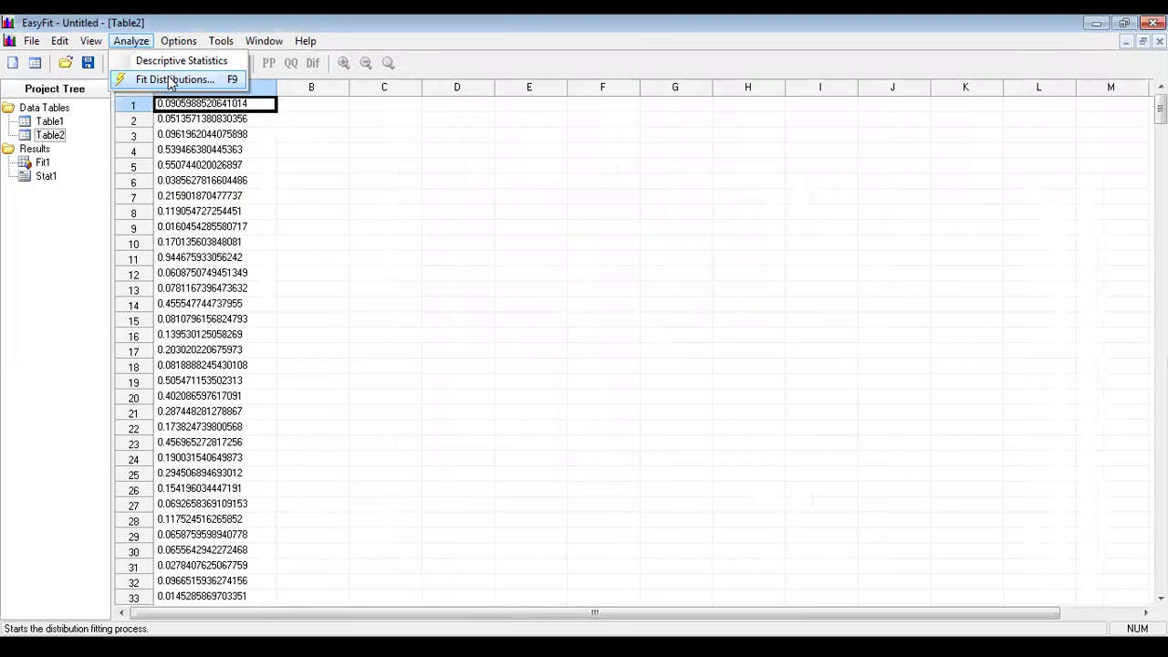
{"action": "left_click", "coordinate": [170, 80]}
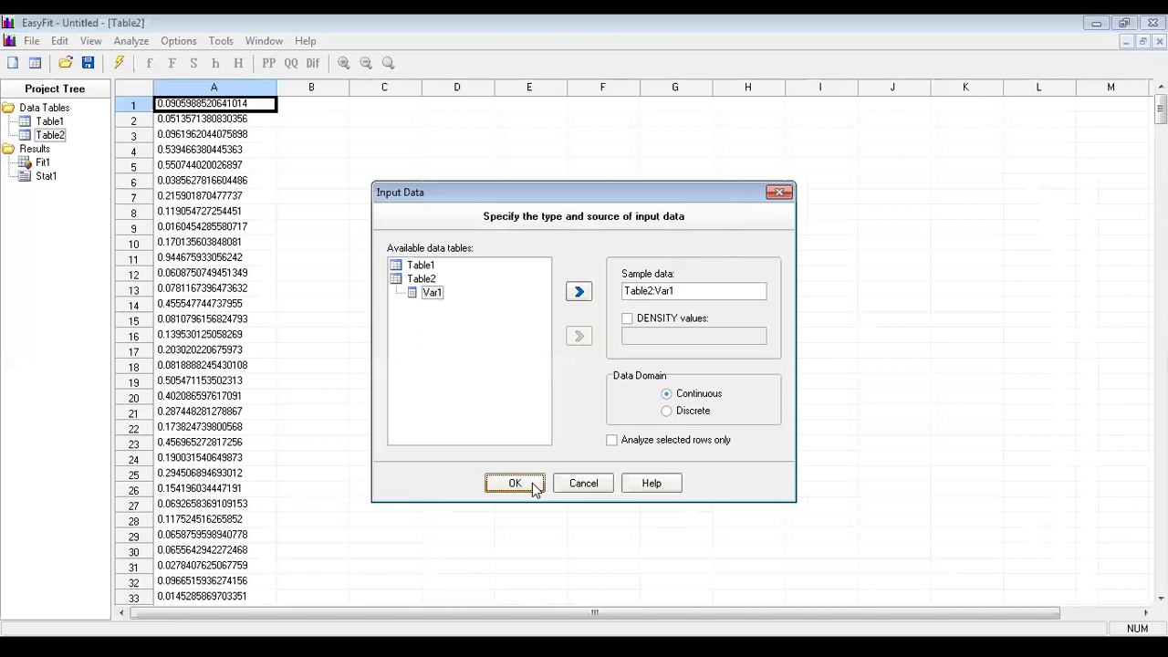
{"action": "left_click", "coordinate": [584, 485]}
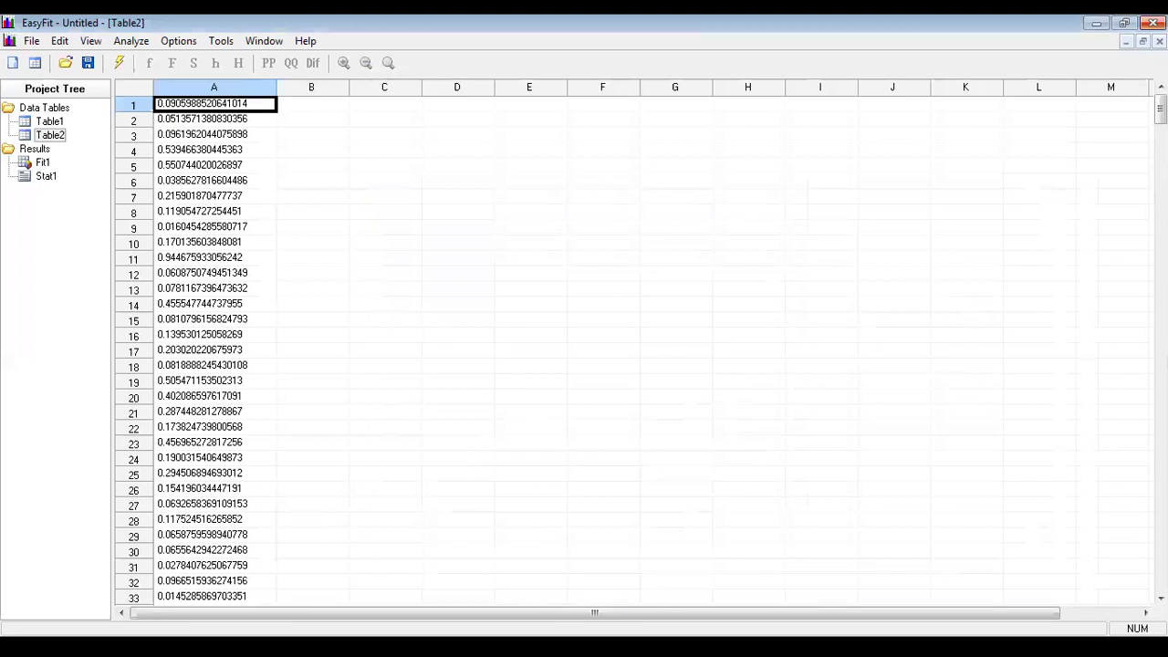
Close the program without saving the changes to the Untitled project.
{"action": "left_click", "coordinate": [1152, 23]}
{"action": "left_click", "coordinate": [602, 373]}
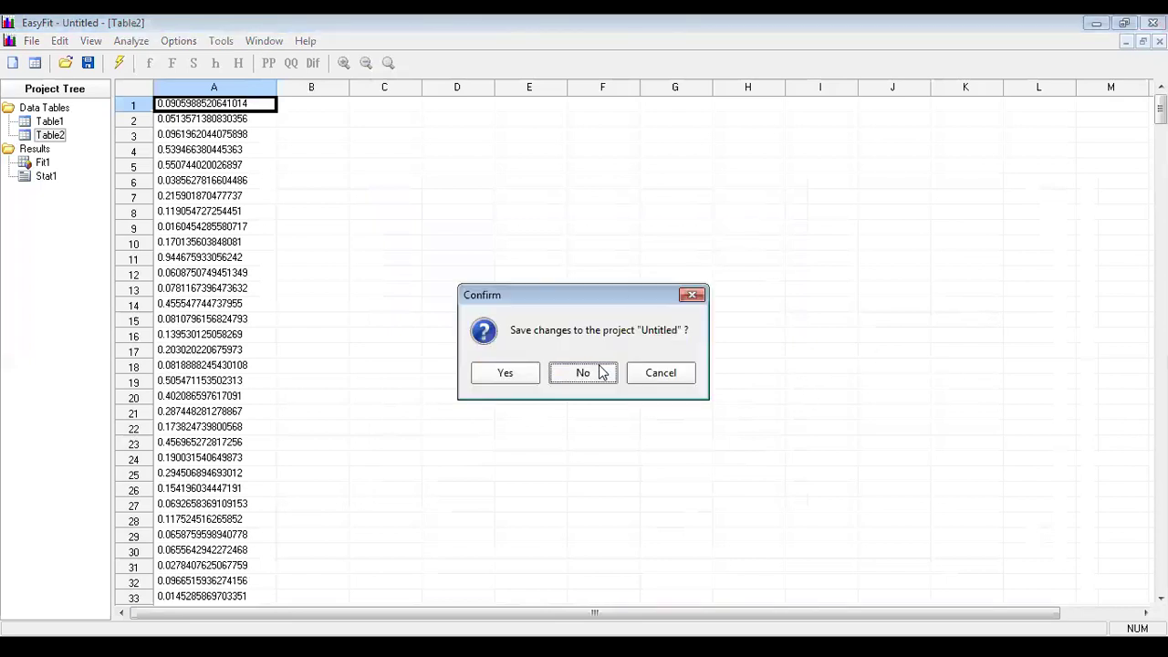